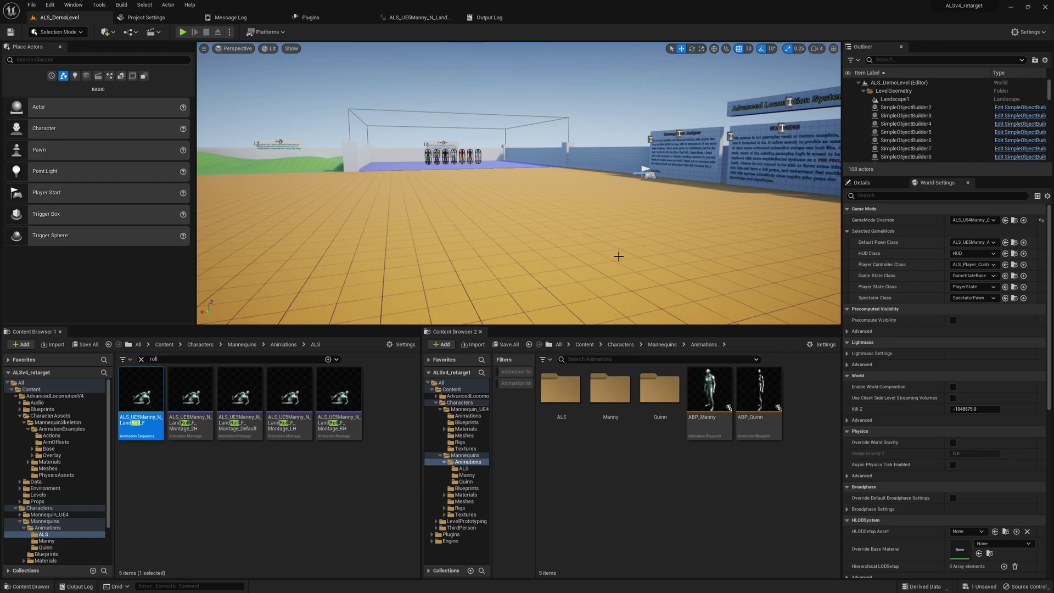
Step: Deselect the roll animation and clear the 'roll' search so all 146 ALS animation assets show
click(323, 477)
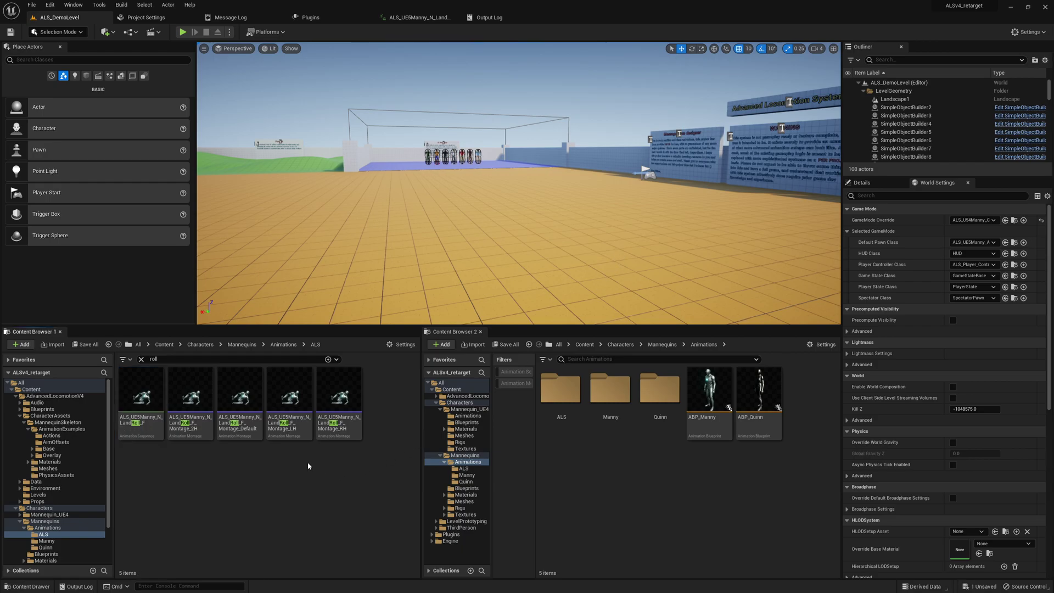
click(142, 359)
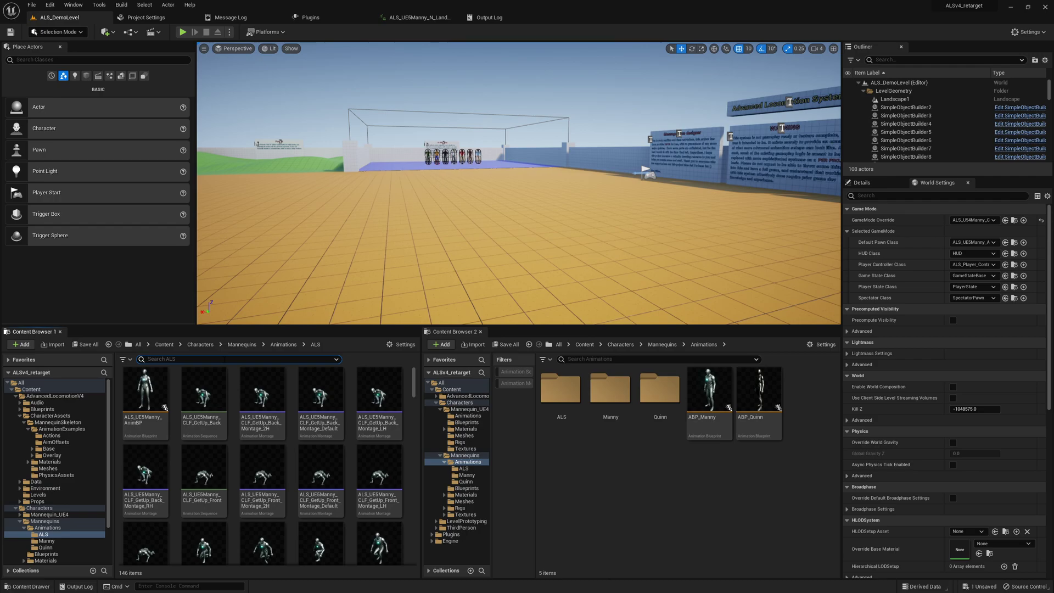
Step: Filter the ALS animations by 'get', select the GetUp montages and check their Retarget Animation Assets action
text(get)
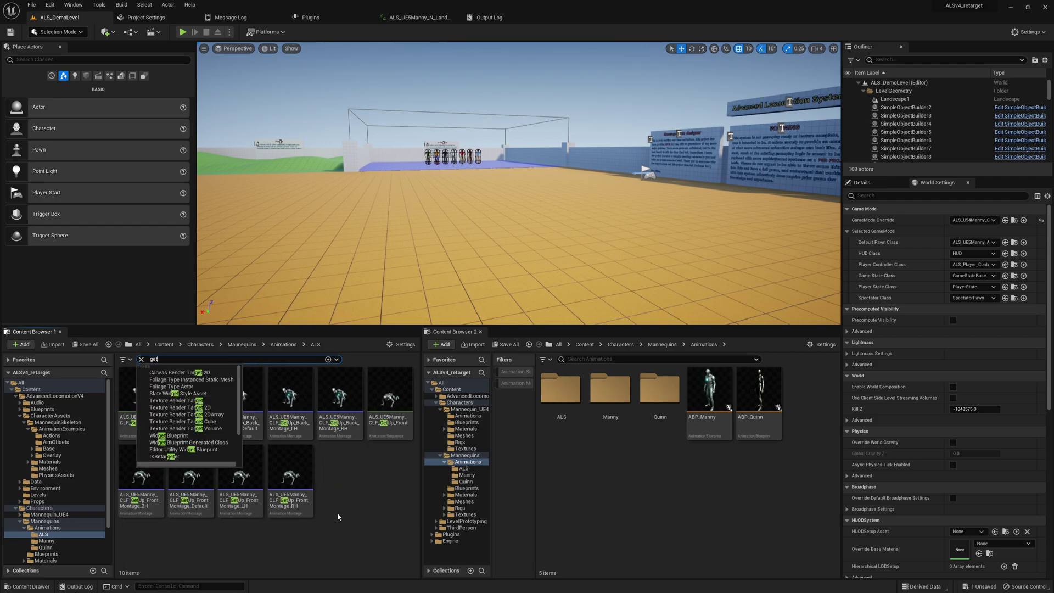
click(369, 500)
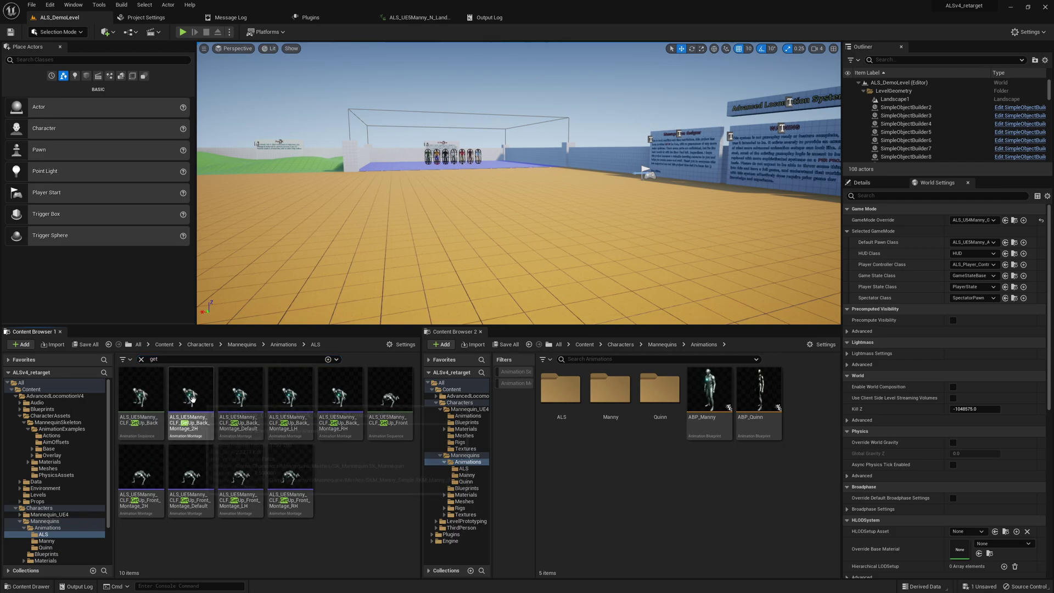
click(190, 420)
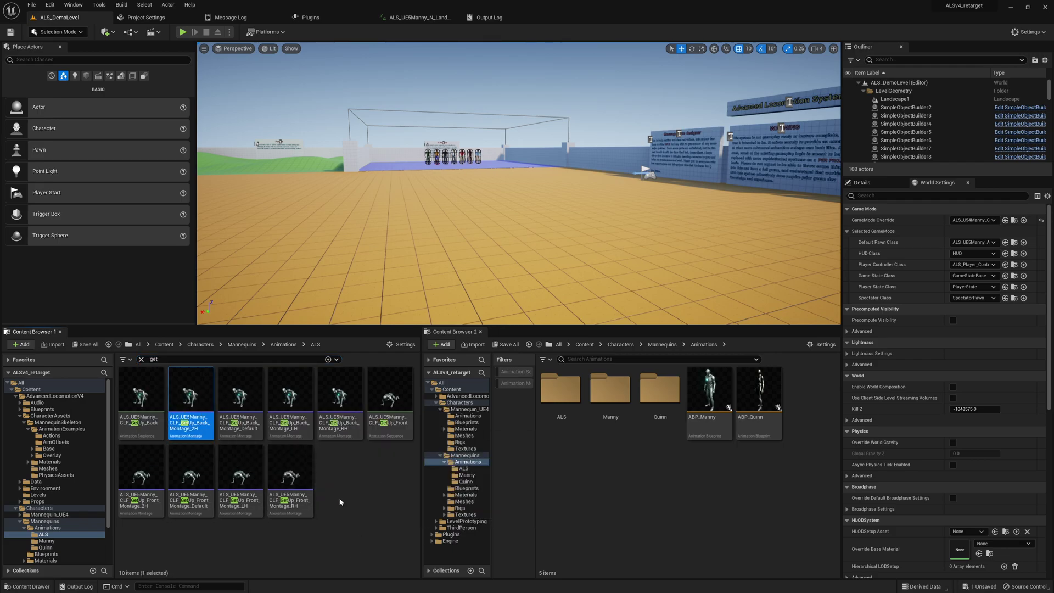
shift+click(340, 401)
ctrl+click(290, 478)
shift+click(144, 471)
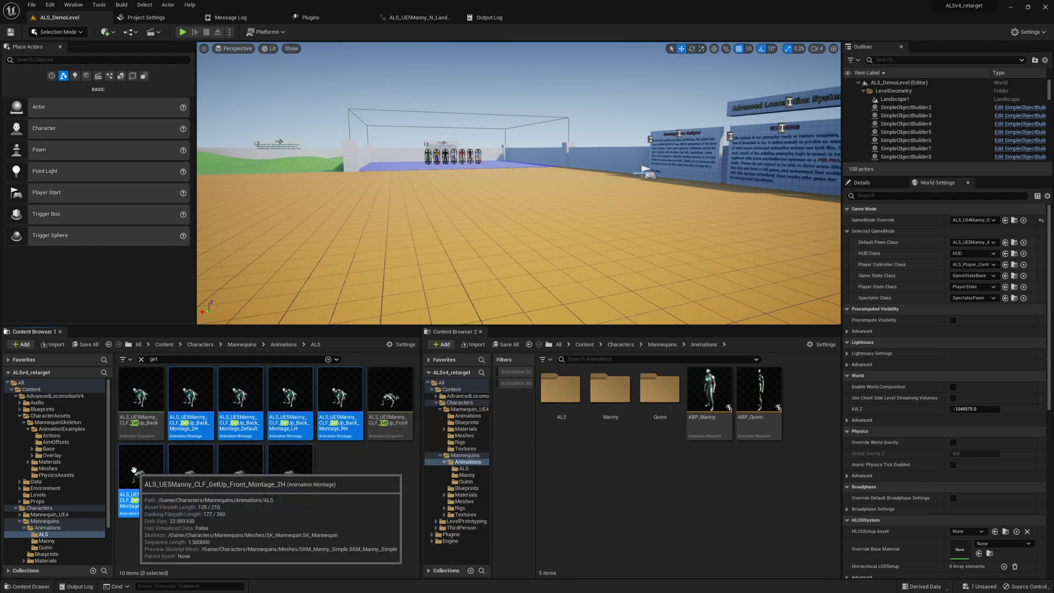
right_click(147, 471)
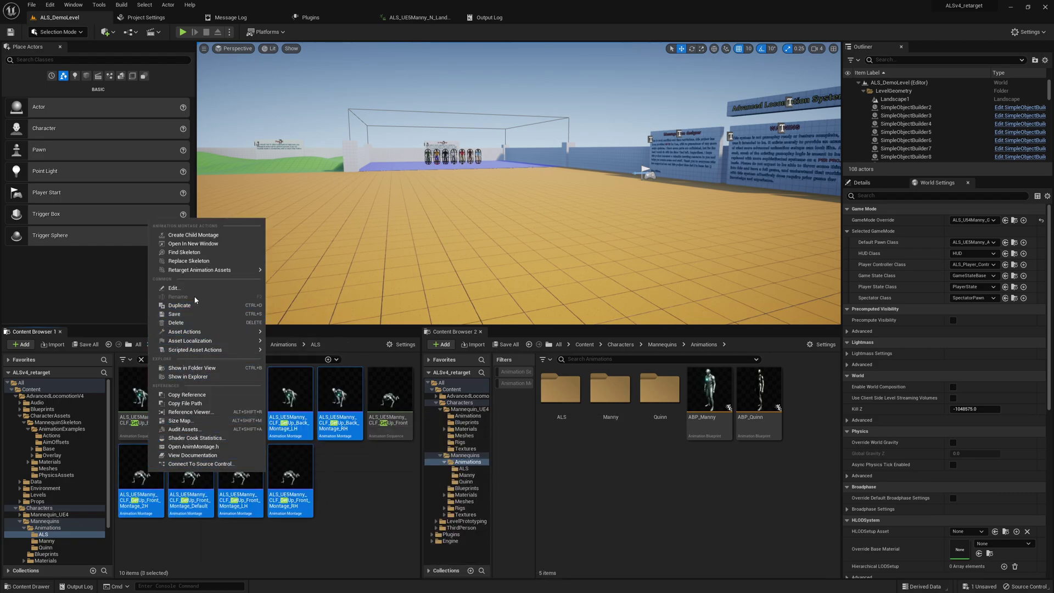
mouse_move(204, 270)
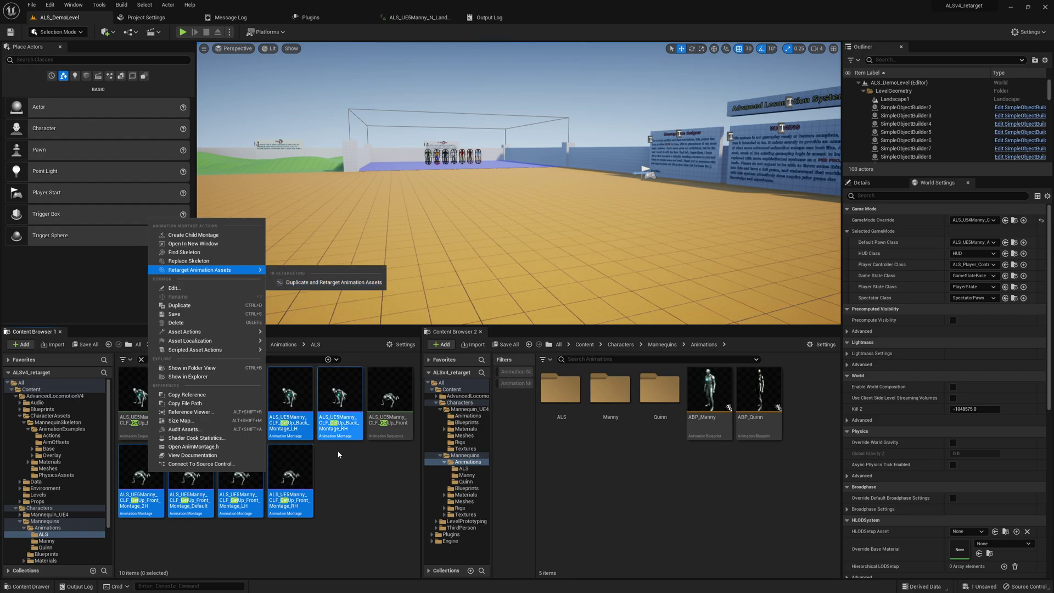
click(350, 481)
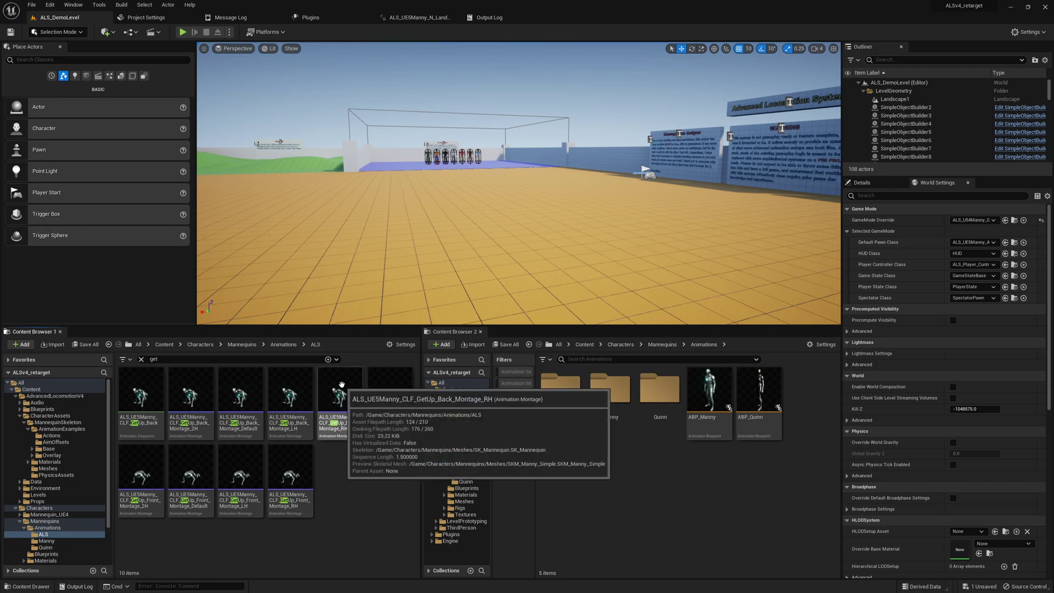
Step: Preview the GetUp_Back and GetUp_Front animations, then return to the ALS_DemoLevel editor
click(148, 394)
double_click(148, 394)
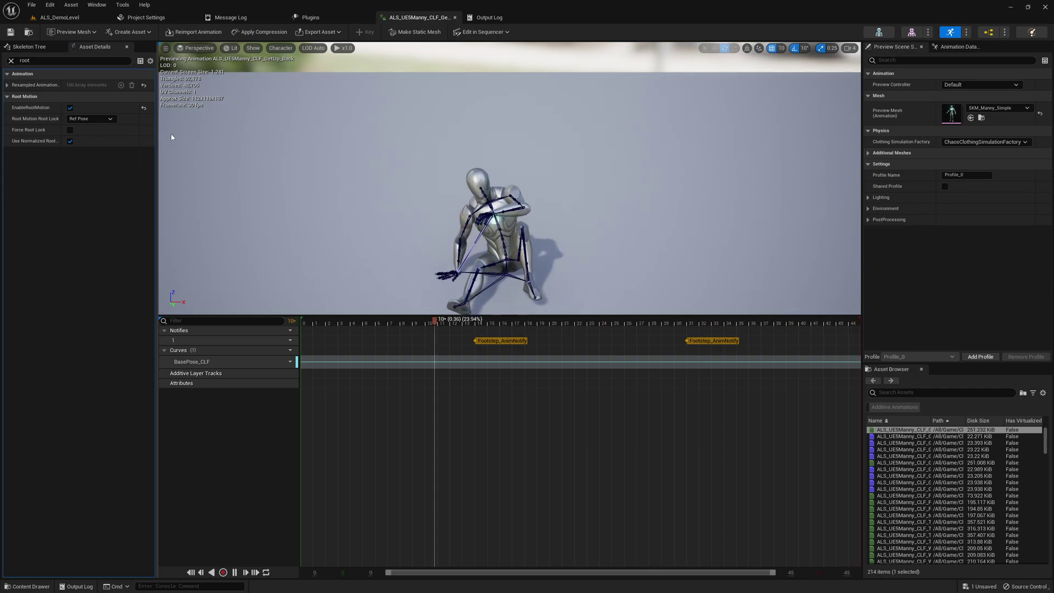
click(60, 17)
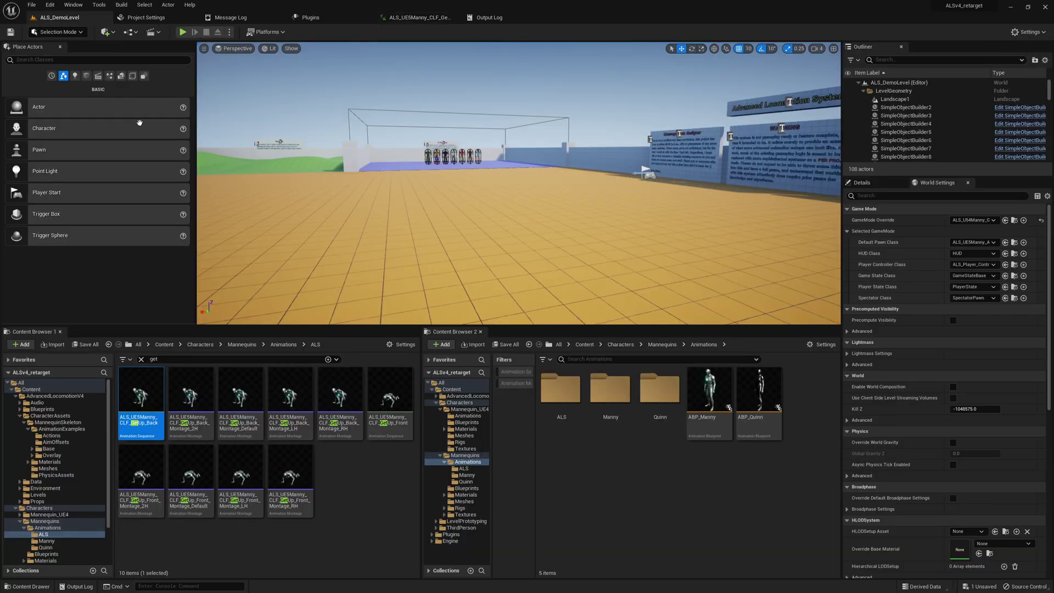
double_click(390, 407)
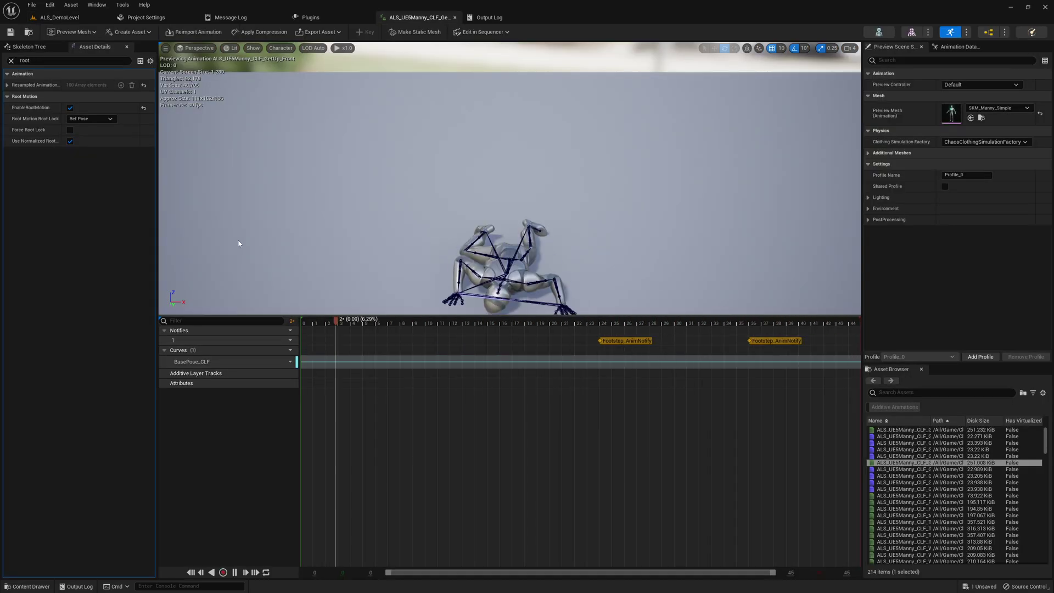
click(59, 17)
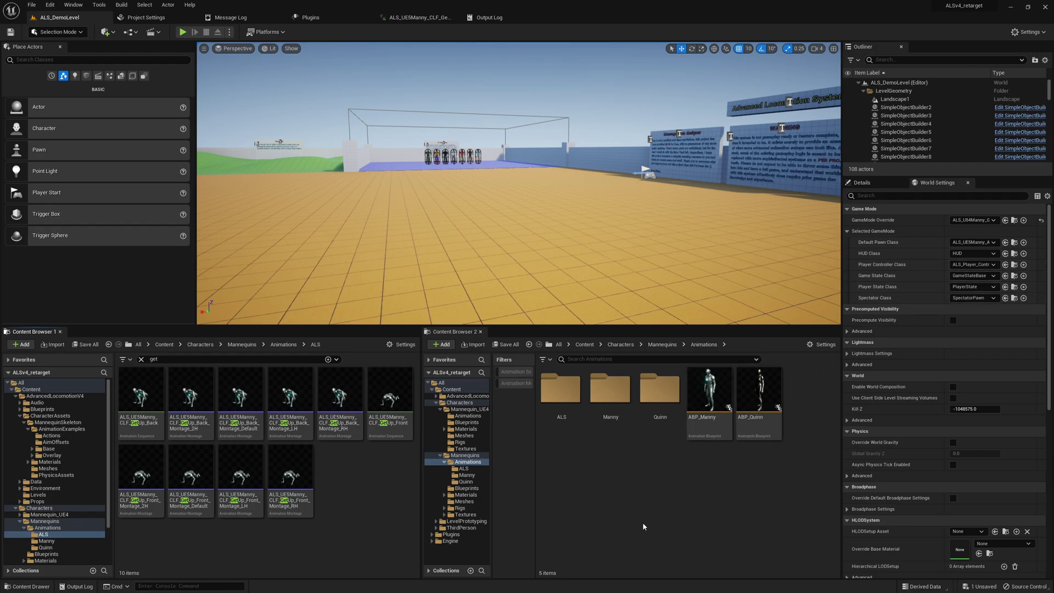
Step: Open AnimMan_CharacterBP and detach its editor into a window snapped to the right half
double_click(610, 389)
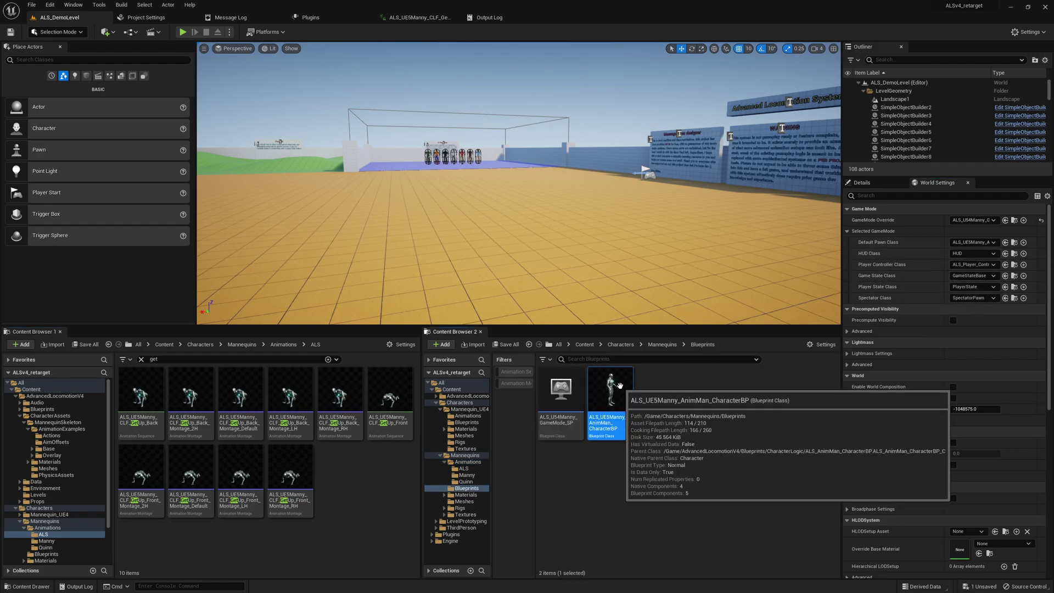
double_click(621, 389)
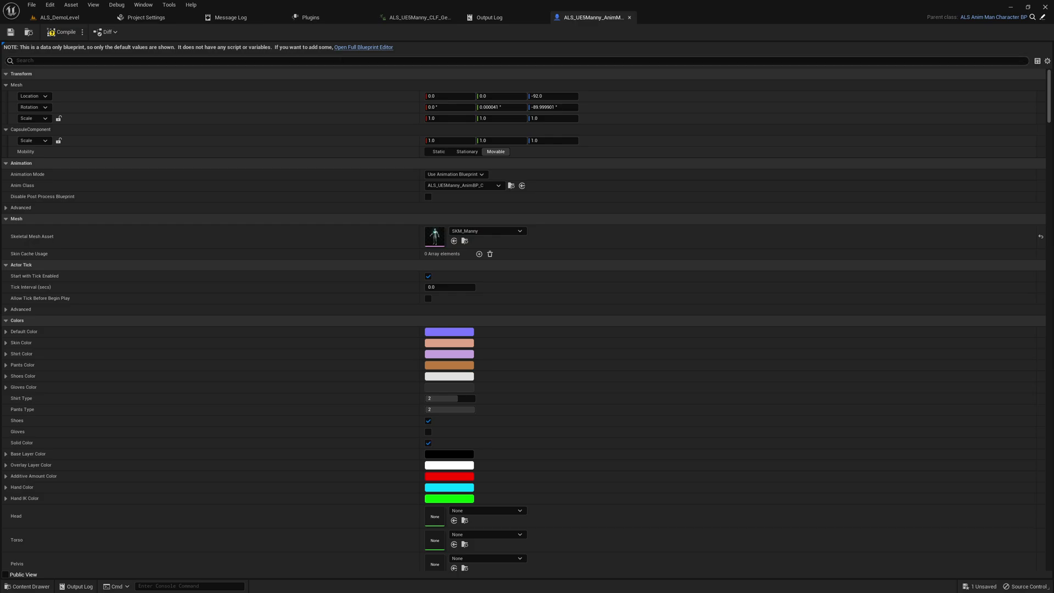
text(p)
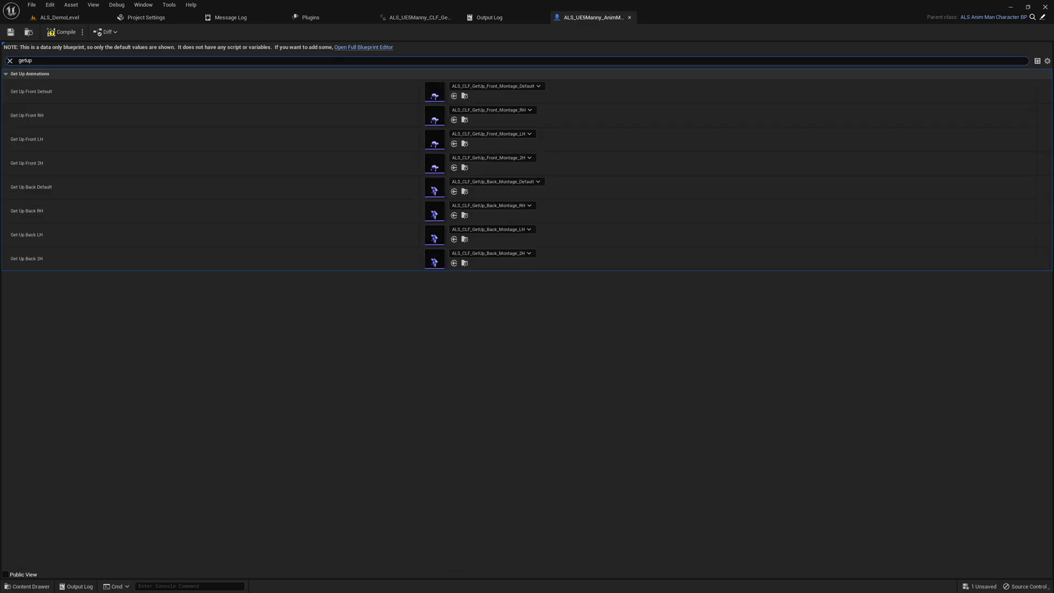
drag(568, 20, 682, 110)
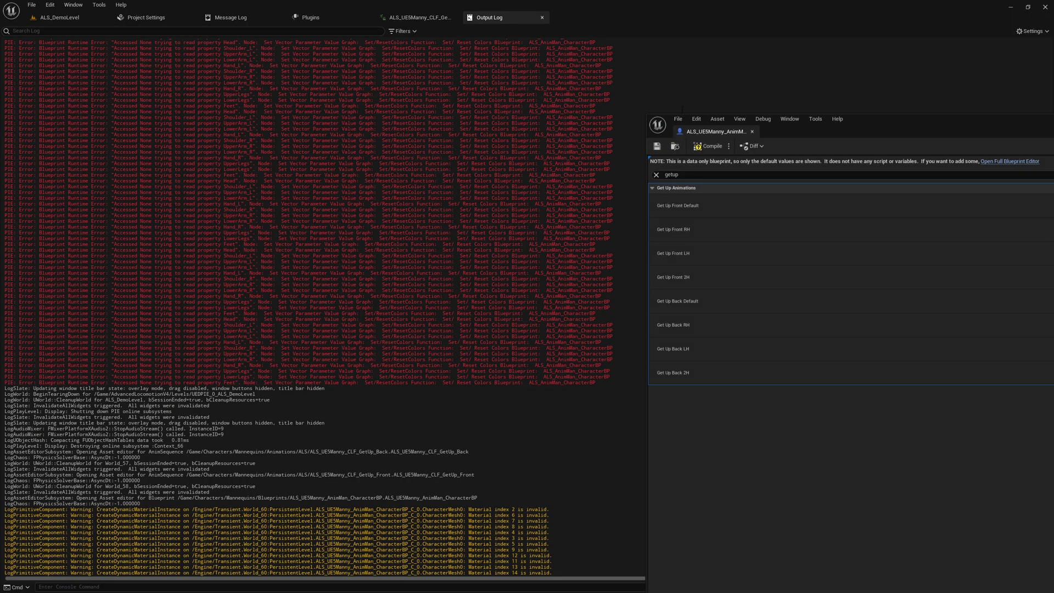
drag(826, 128, 729, 91)
key(super+Right)
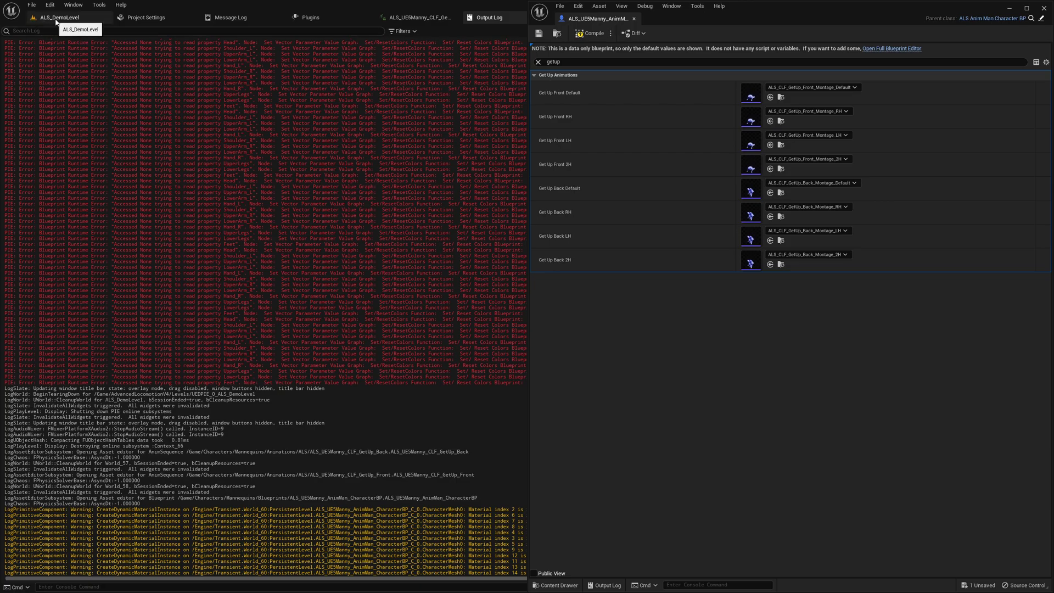
Step: Clear the Output Log and return to the ALS_DemoLevel level editor
right_click(108, 94)
click(134, 101)
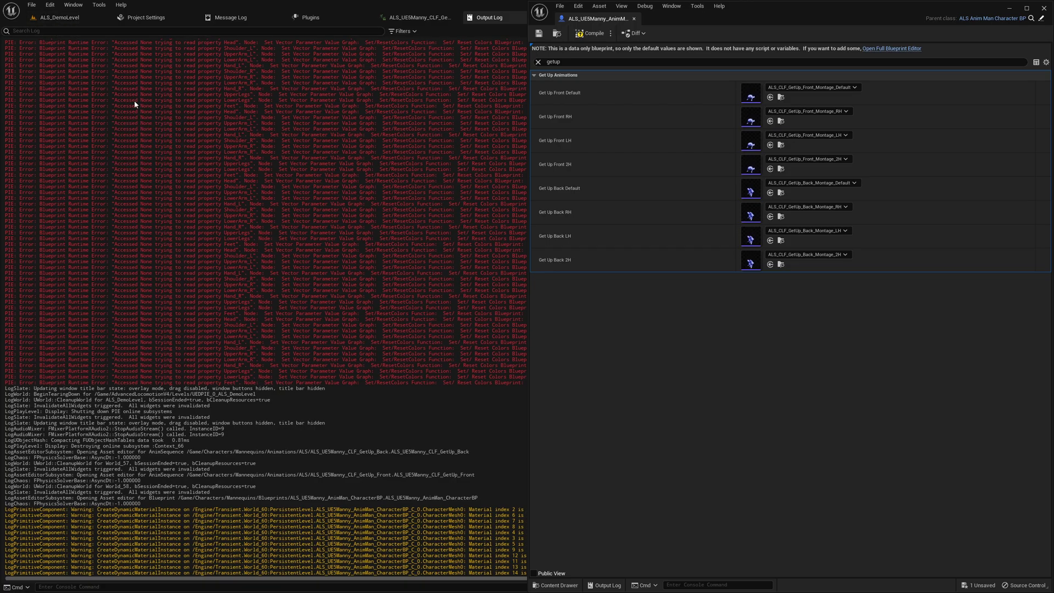
click(59, 17)
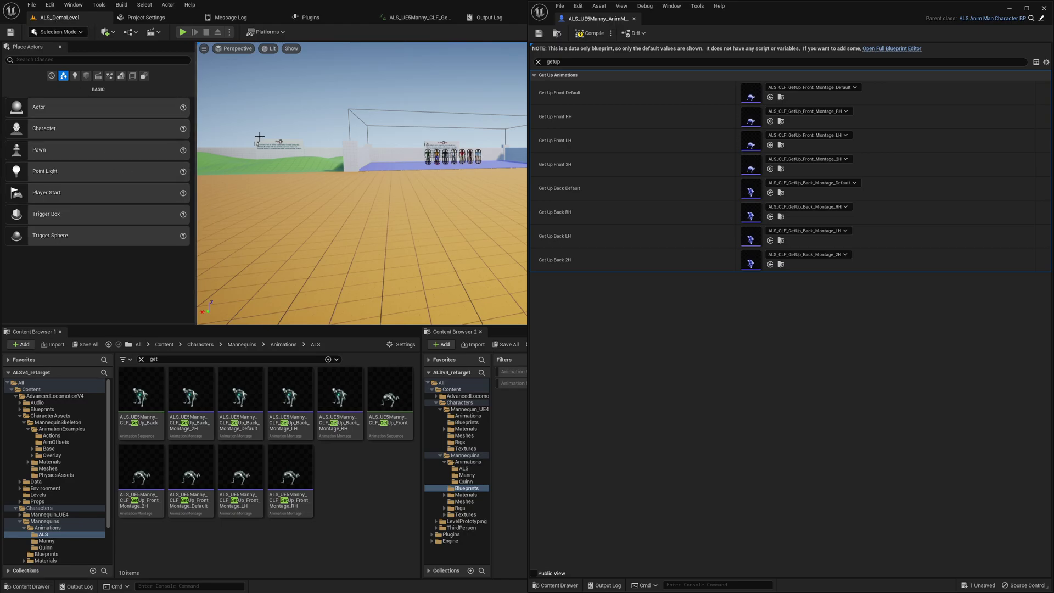
Step: Point Get Up Front Default at its retargeted ALS_UE5Manny_CLF montage
double_click(329, 6)
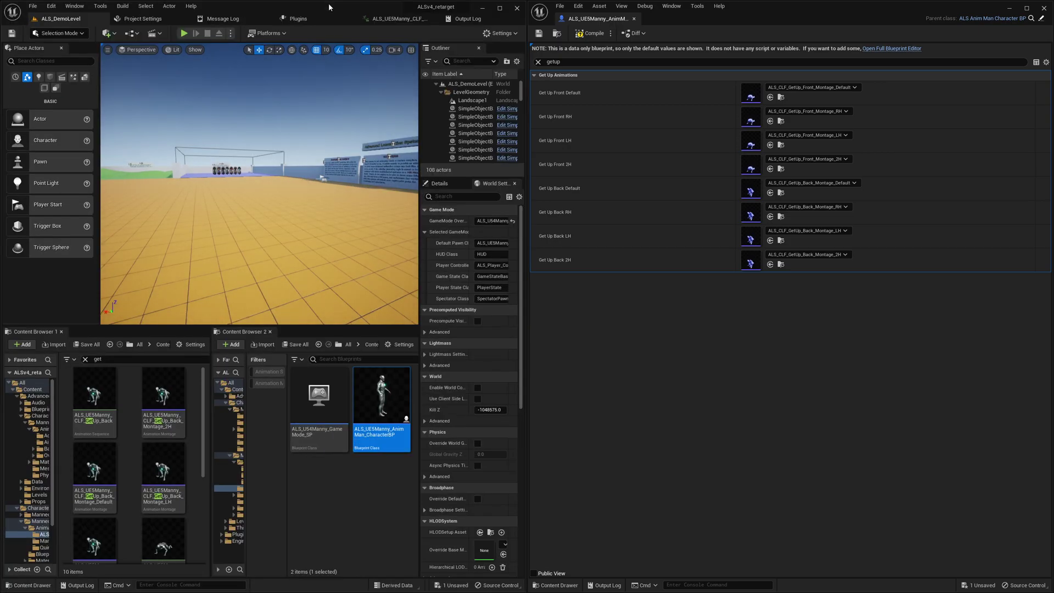
scroll(181, 478, down, 3)
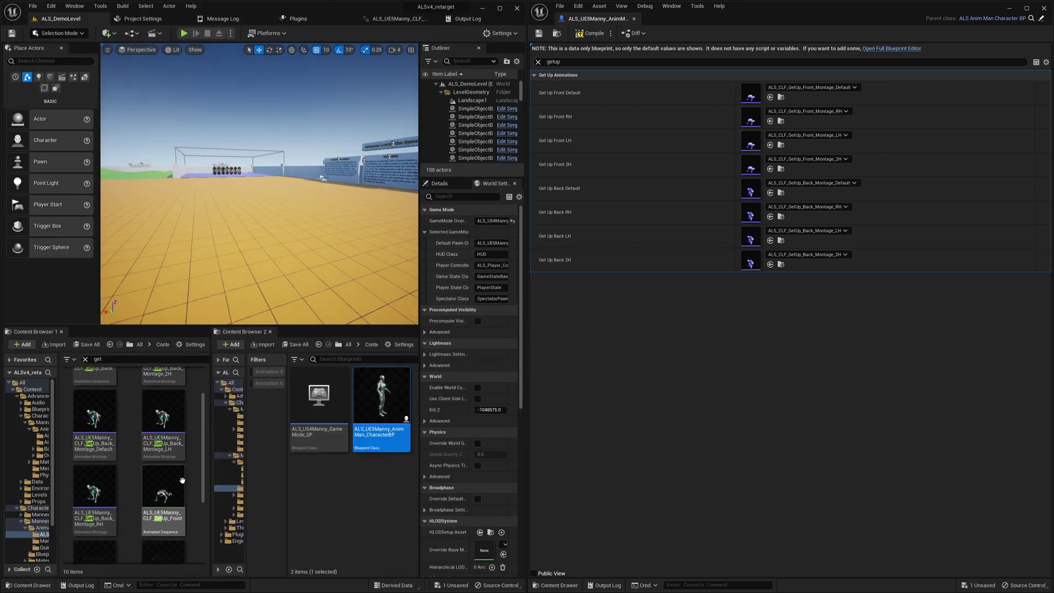
scroll(182, 481, down, 1)
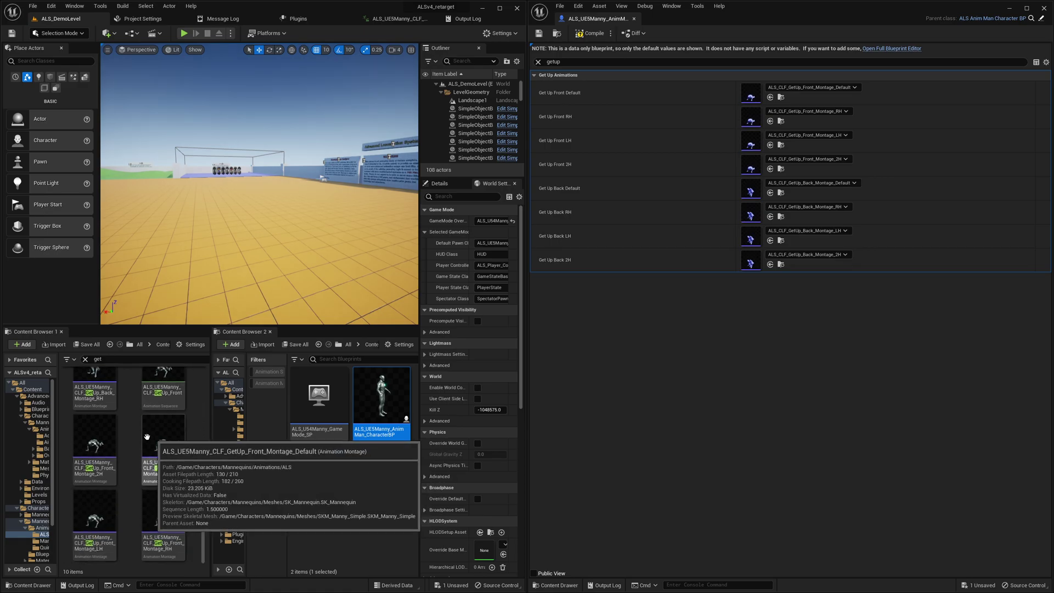
scroll(159, 445, up, 3)
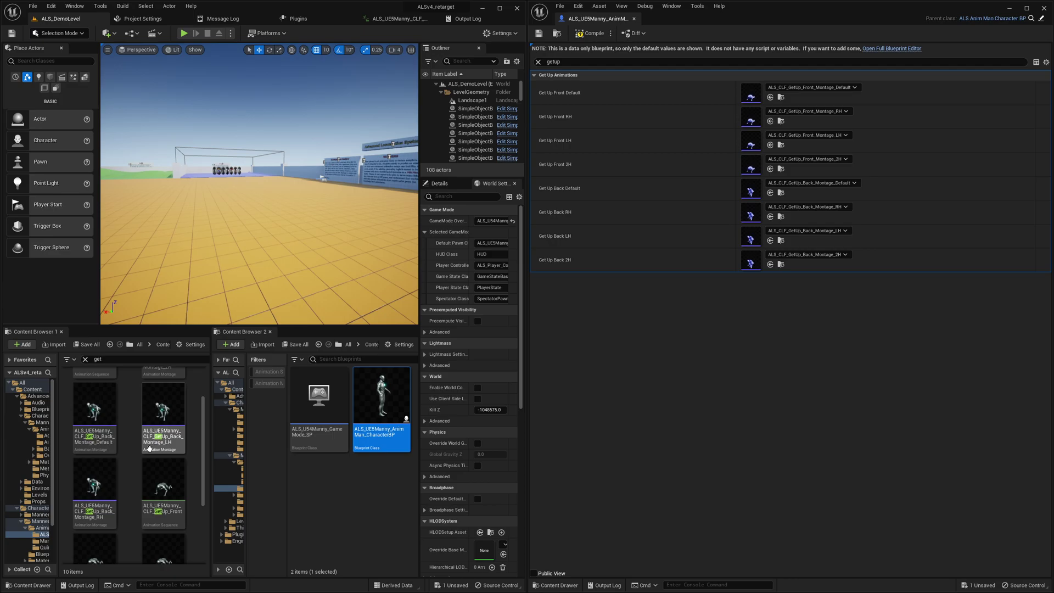
scroll(150, 448, up, 3)
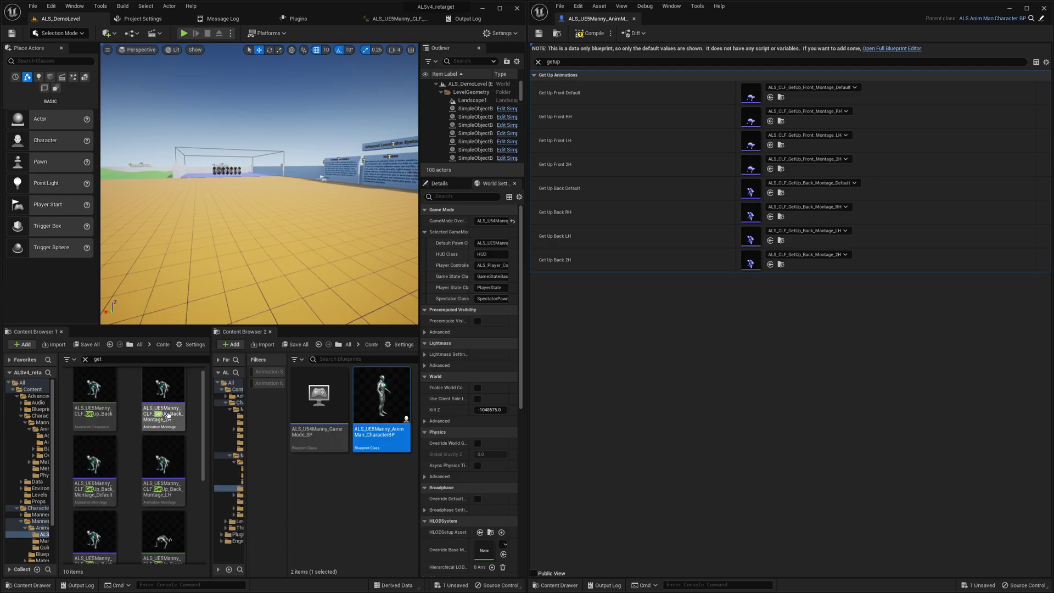
click(403, 482)
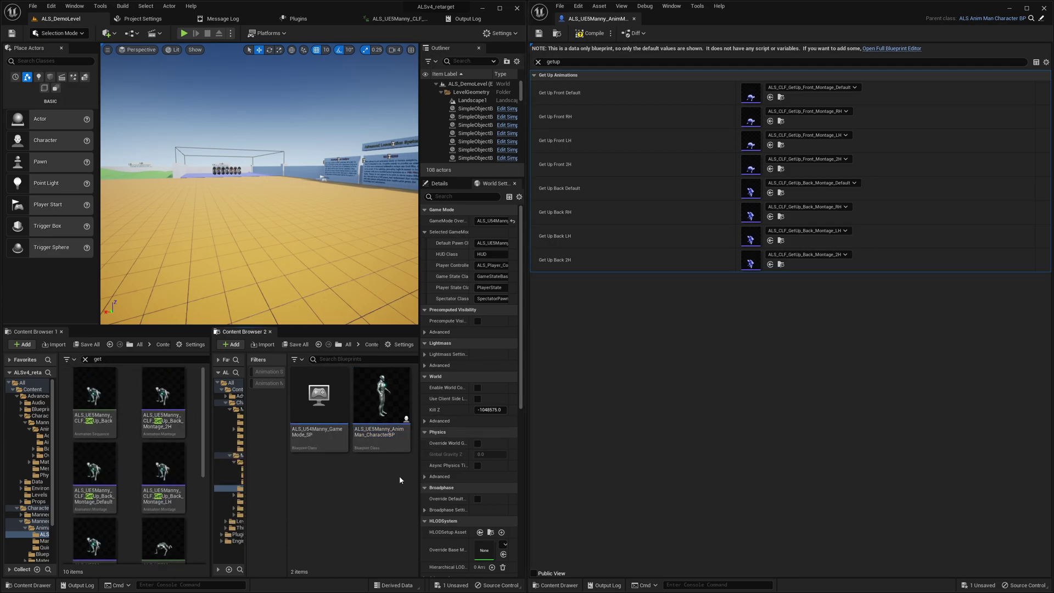
click(781, 98)
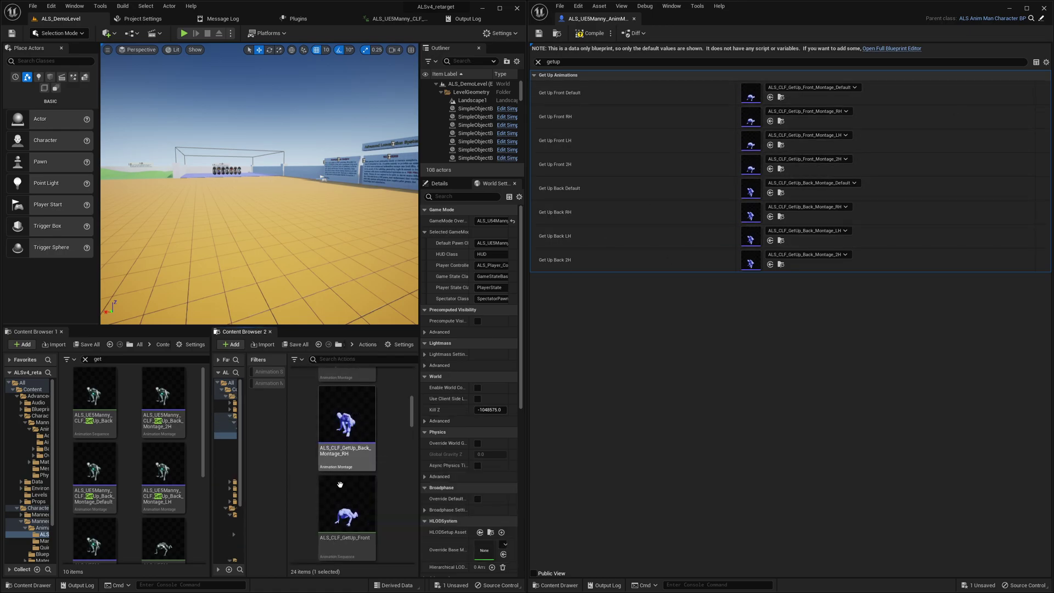
key(F2)
key(ctrl+c)
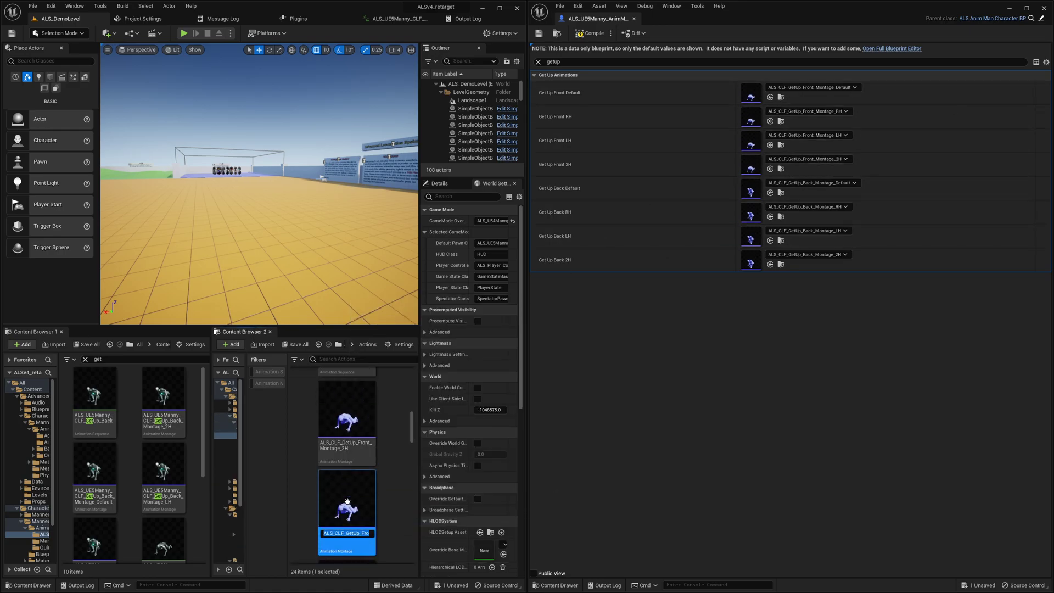
key(Escape)
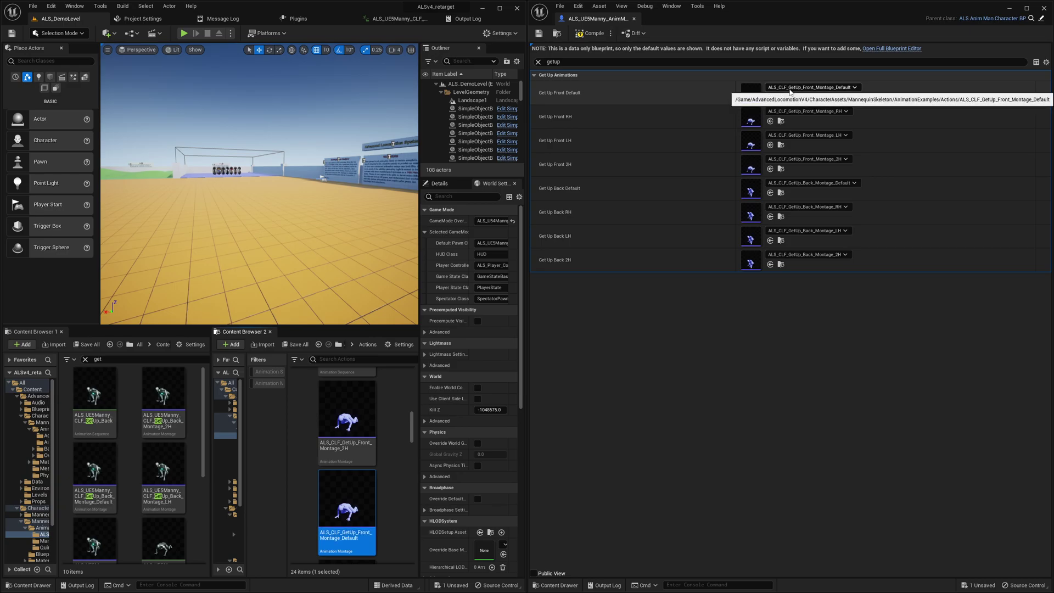
click(800, 89)
key(ctrl+v)
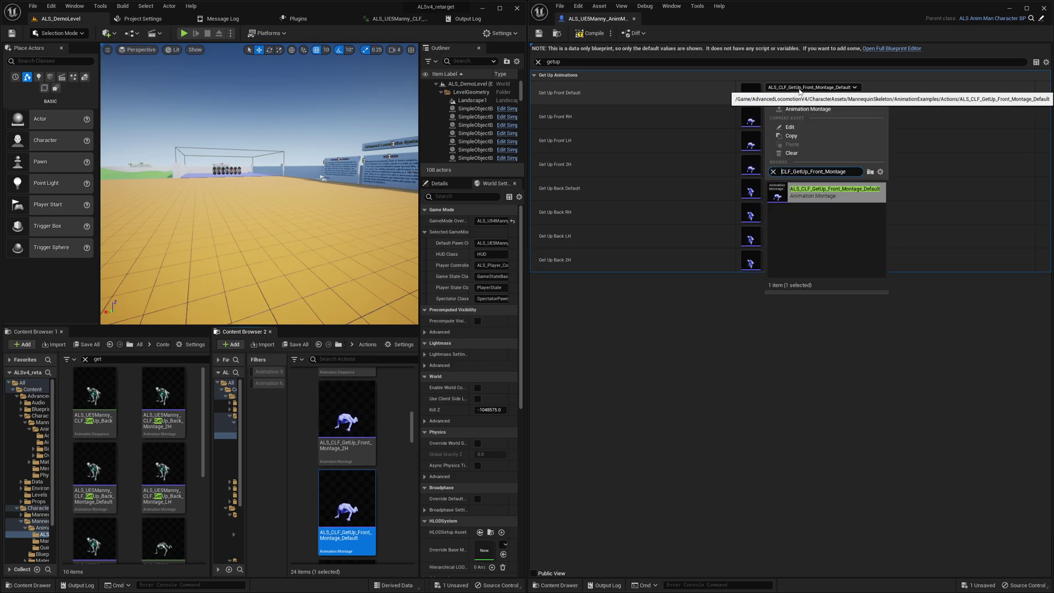
click(835, 211)
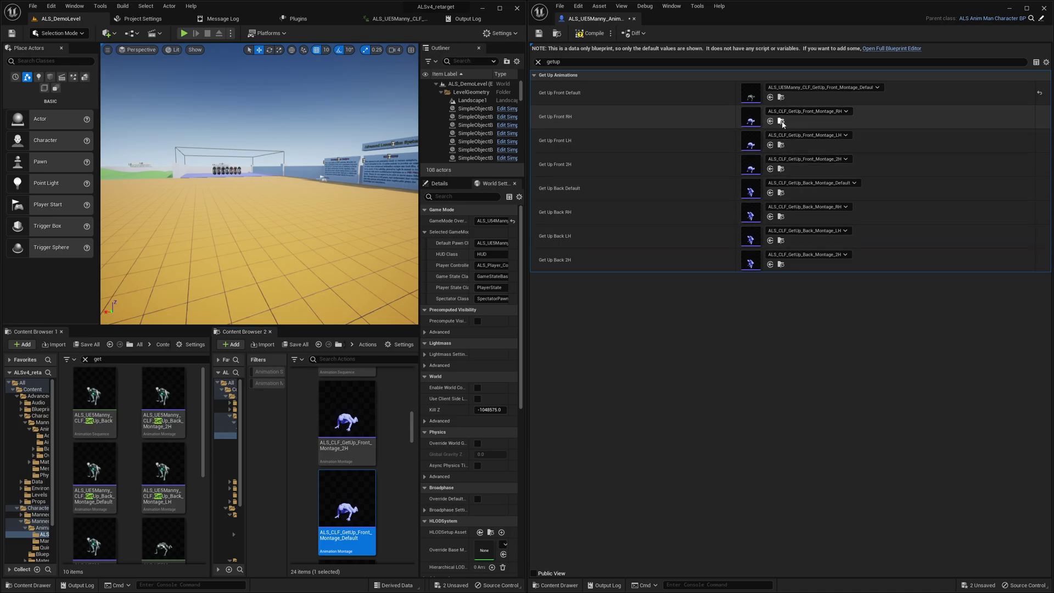
Step: Assign the ALS_UE5Manny_CLF montages to the Get Up Front RH and Front LH slots
click(781, 121)
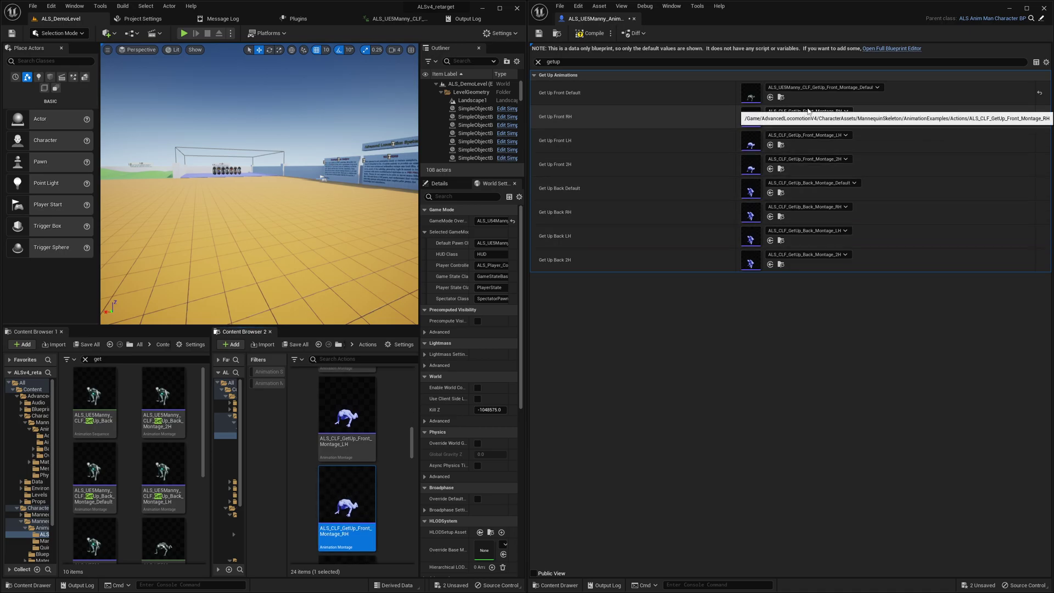
click(812, 111)
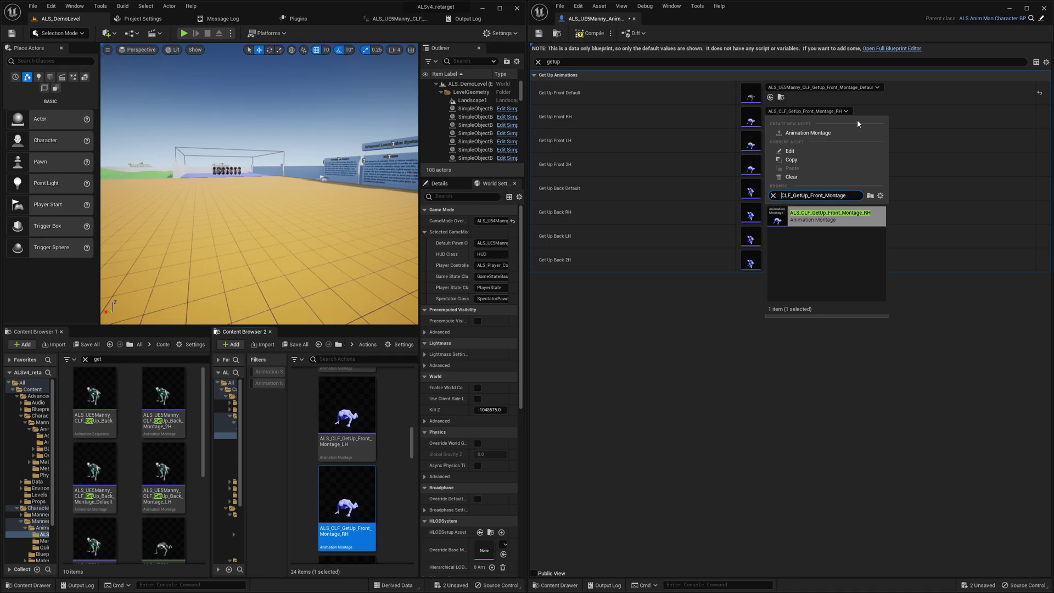
click(829, 236)
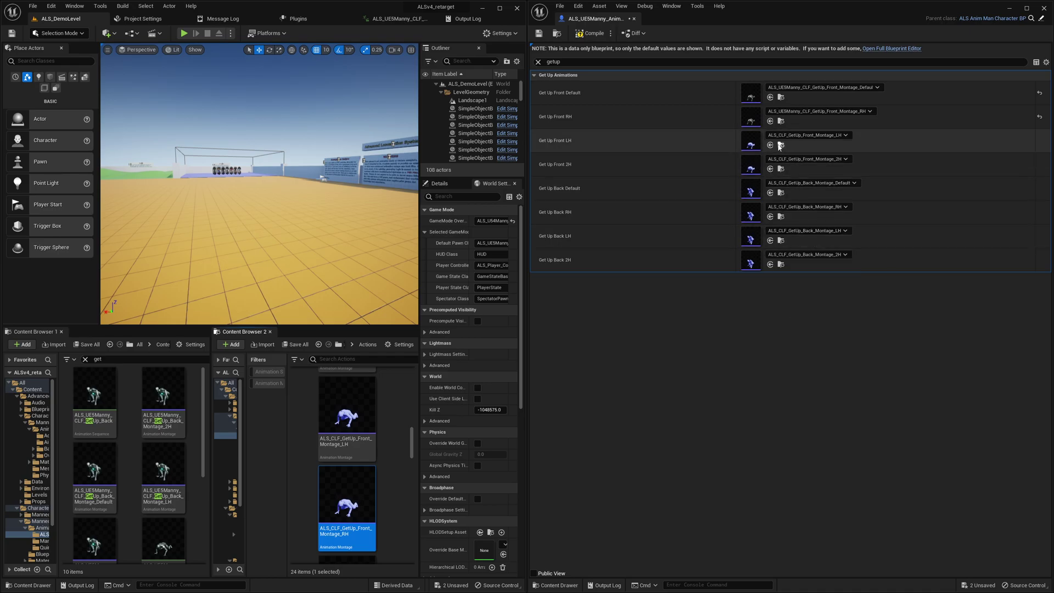
click(793, 136)
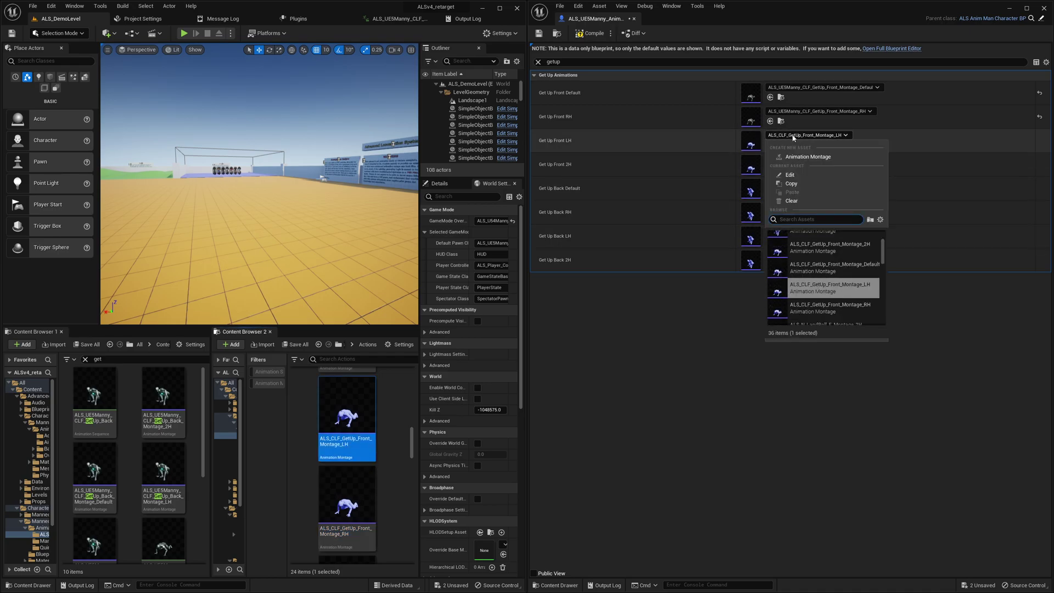
click(759, 261)
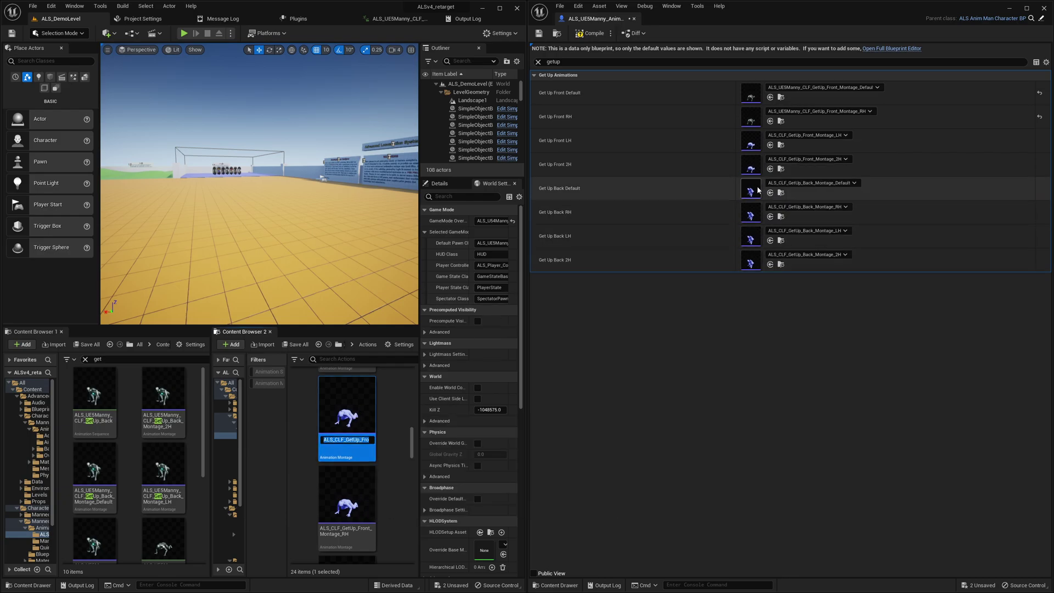
click(824, 135)
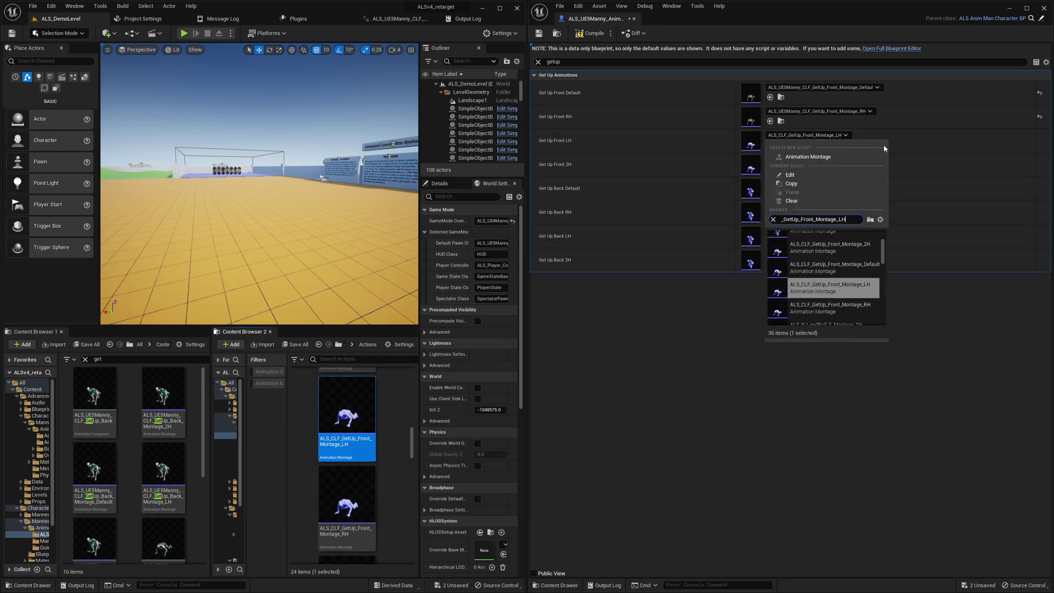
key(Home)
key(Delete)
key(Delete)
key(Delete)
key(Delete)
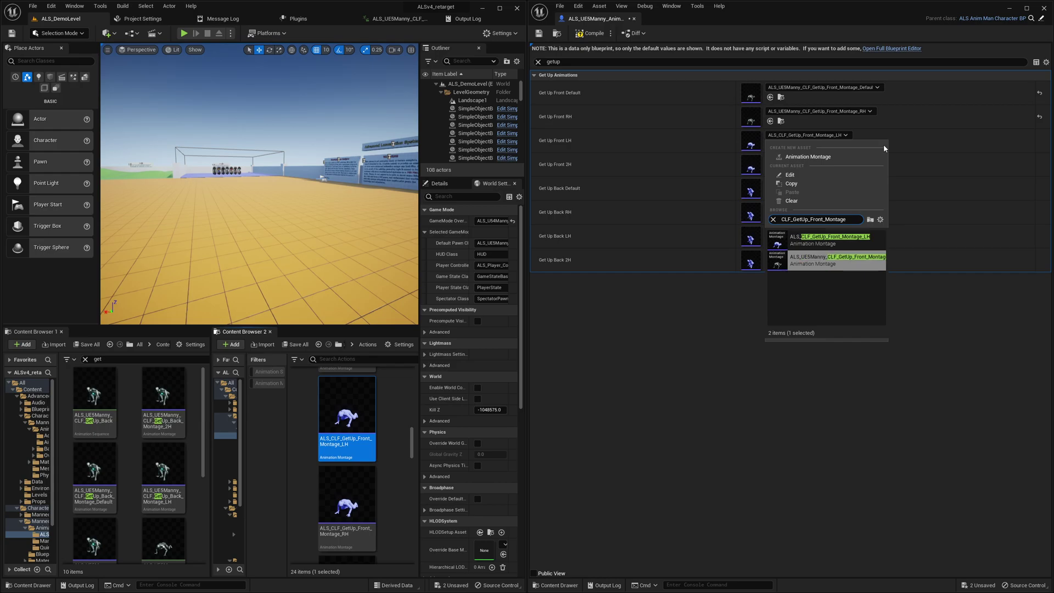
key(Return)
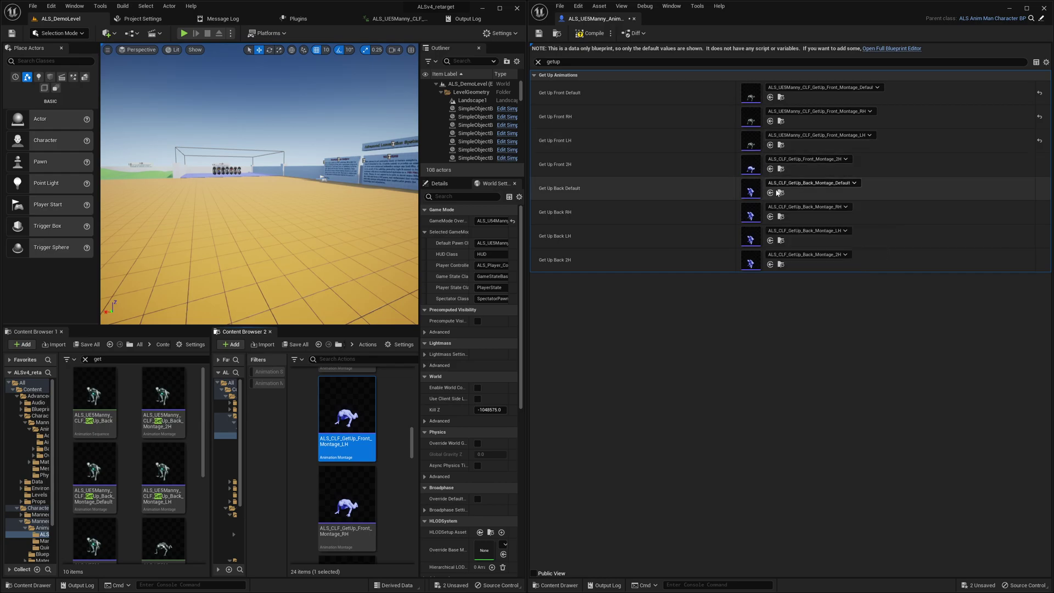
Step: Assign the ALS_UE5Manny_CLF montages to the Get Up Front 2H and Back Default slots
click(781, 169)
key(F2)
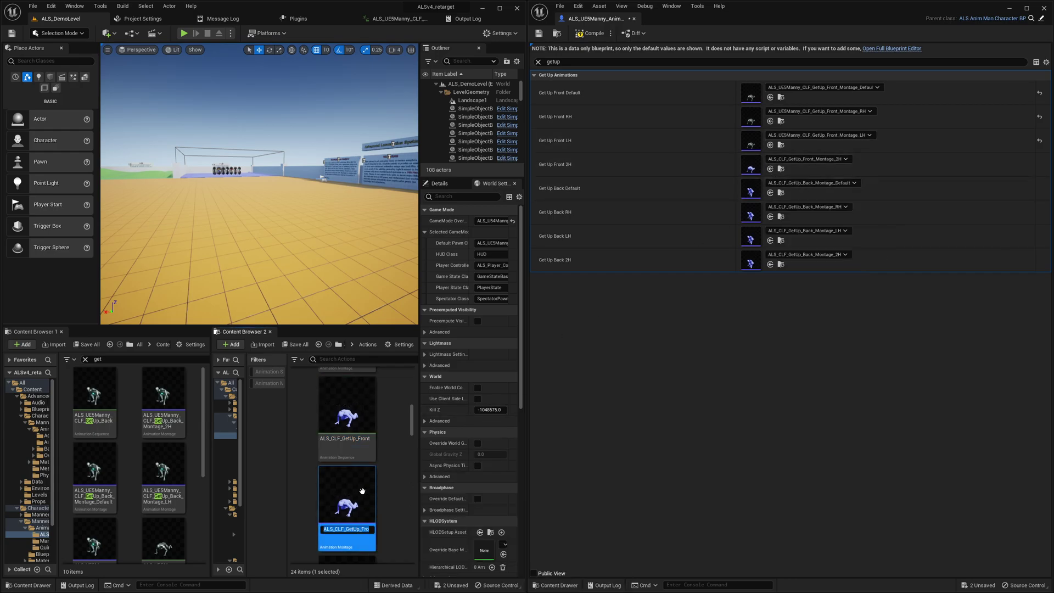
key(Escape)
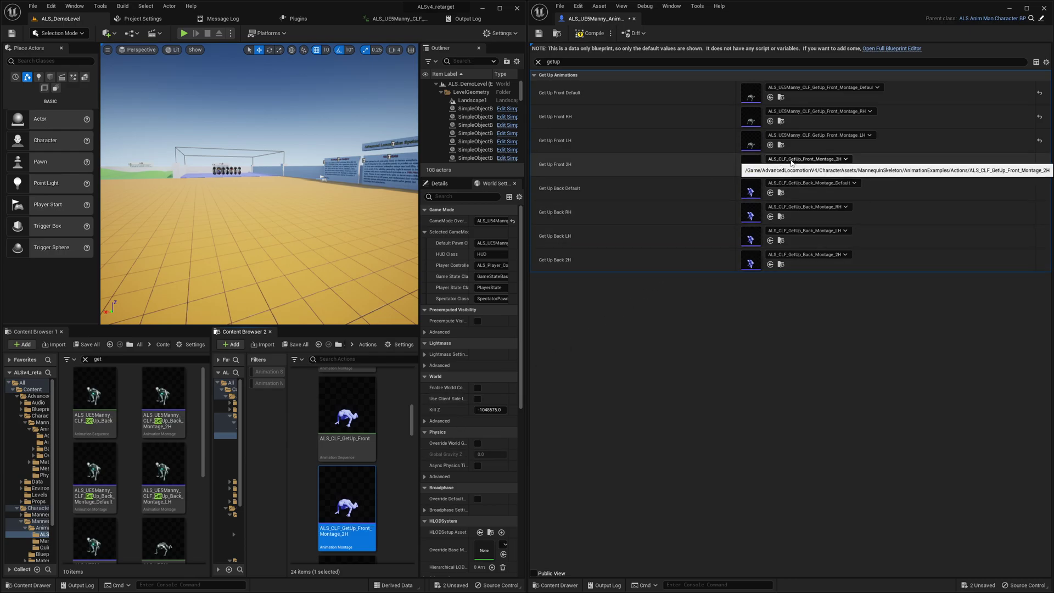
click(791, 159)
text(CLF_GetUp_Front_Montage)
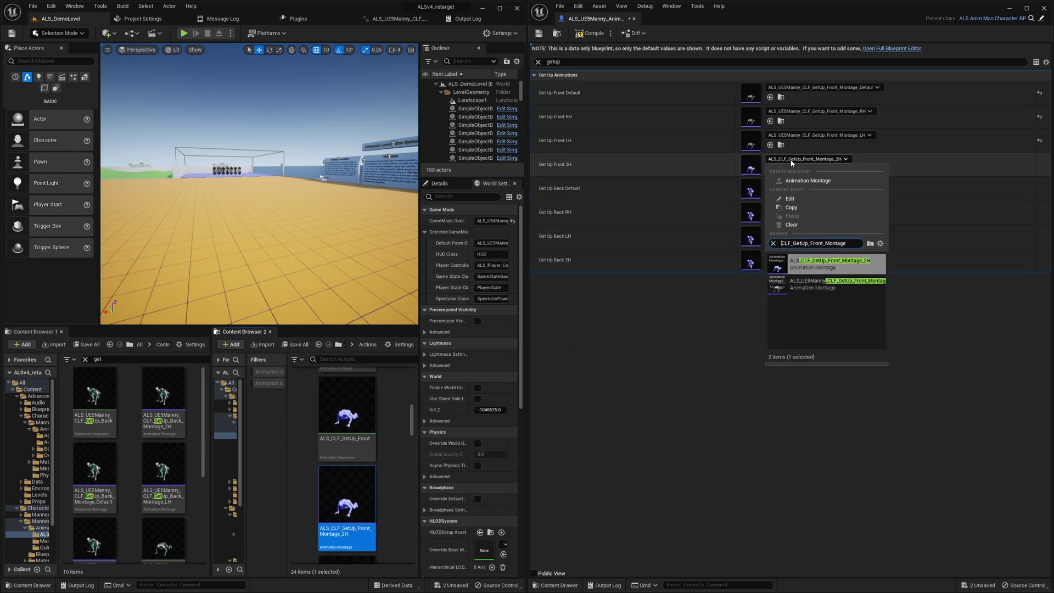
click(818, 284)
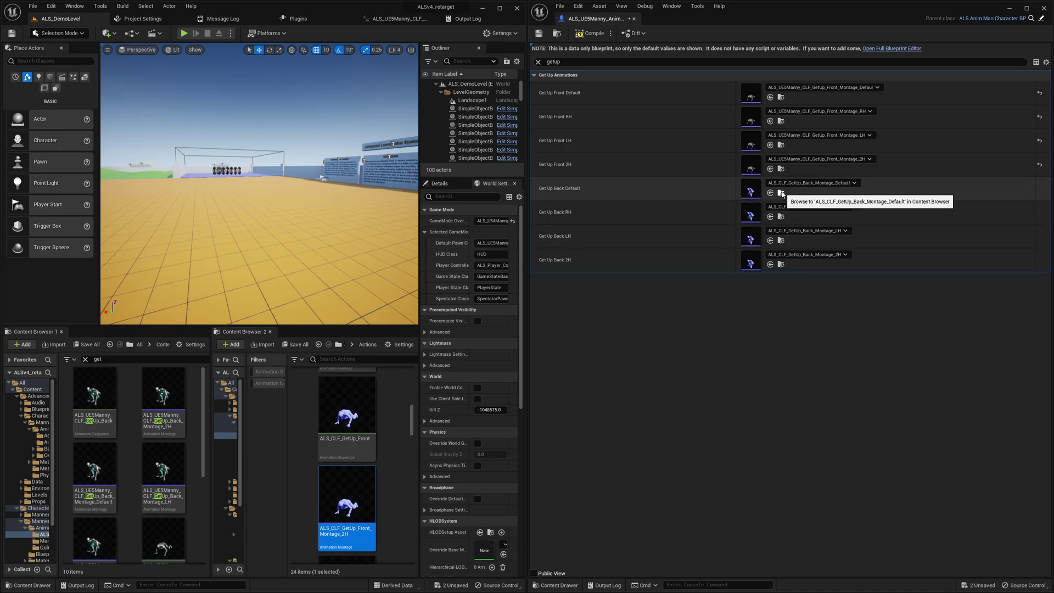
click(781, 193)
key(F2)
key(ctrl+c)
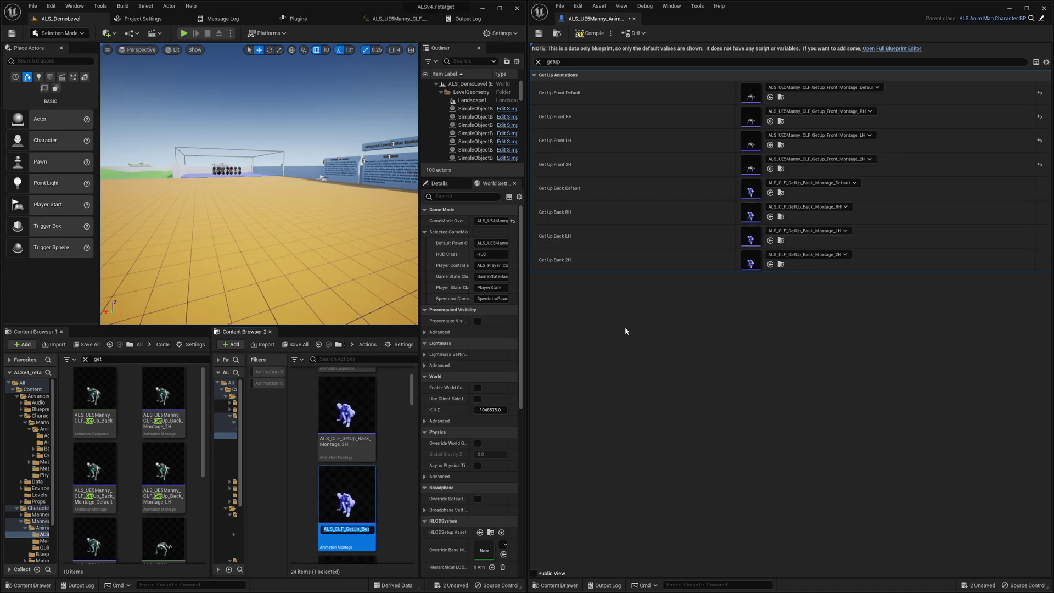
key(Escape)
click(797, 185)
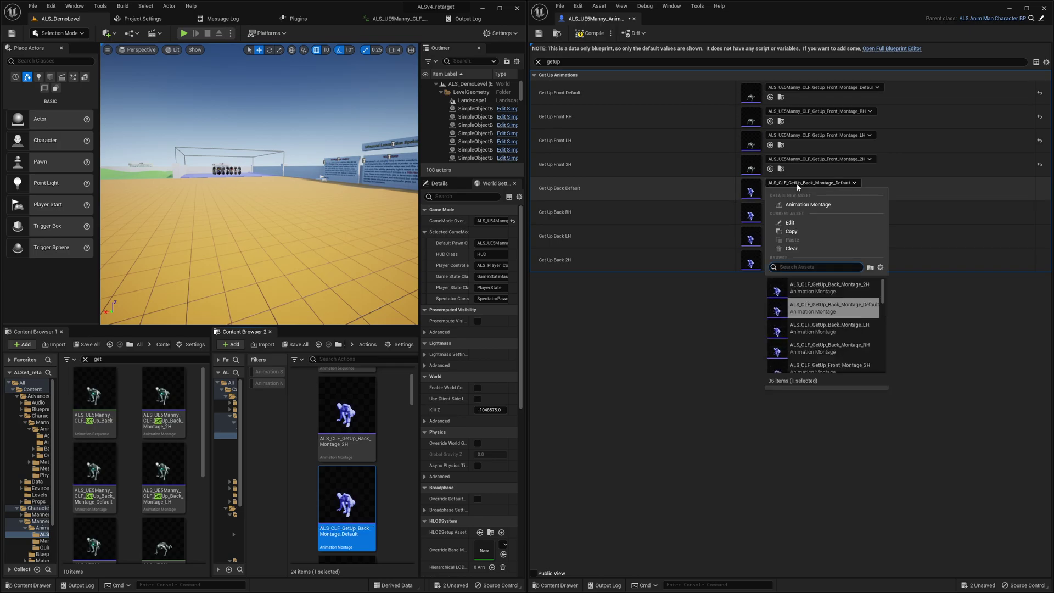
key(ctrl+v)
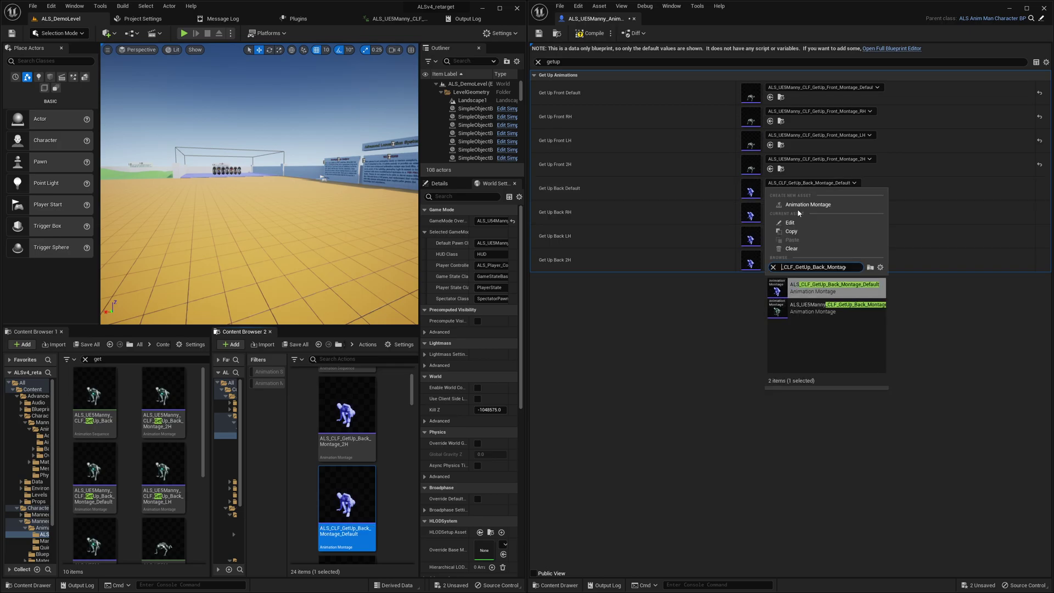
click(807, 287)
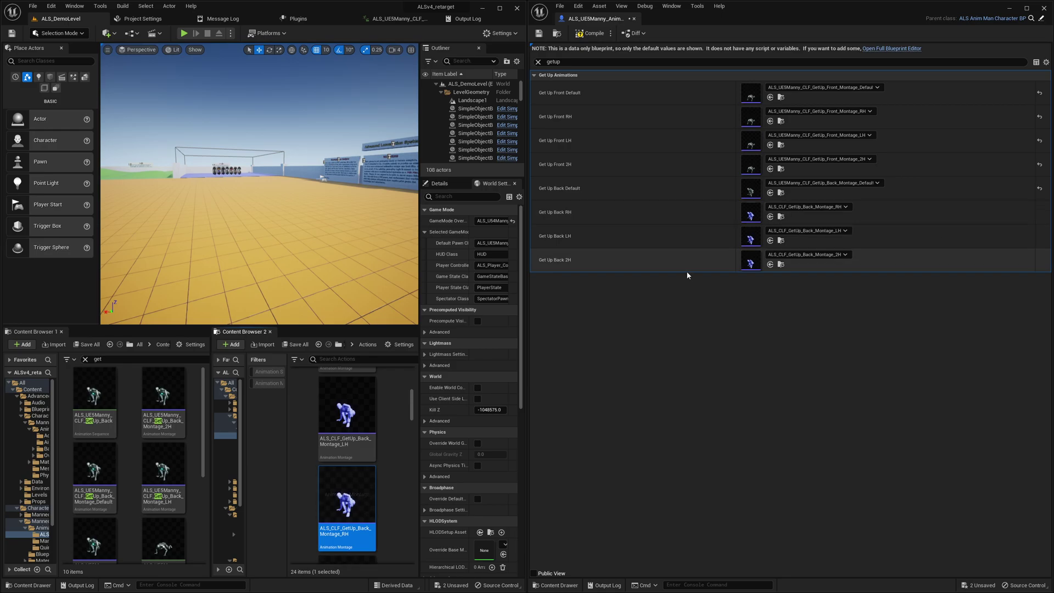
Step: Assign ALS_UE5Manny_CLF montages to Get Up Back RH and Back LH, then search for Back 2H
key(F2)
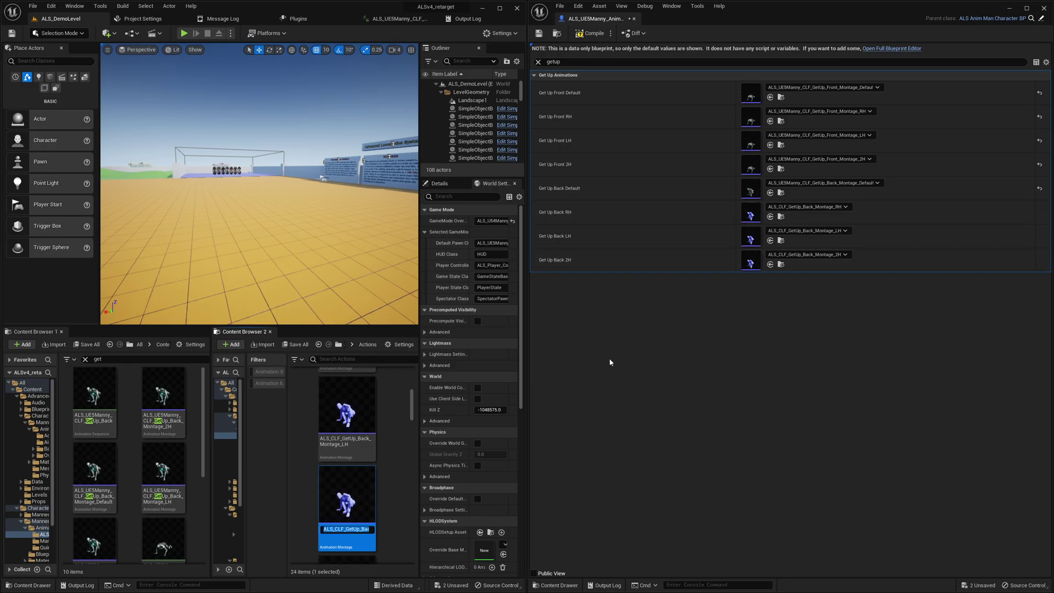
key(Escape)
click(796, 208)
text(ALS_CLF_GetUp_Back_Montage_RH)
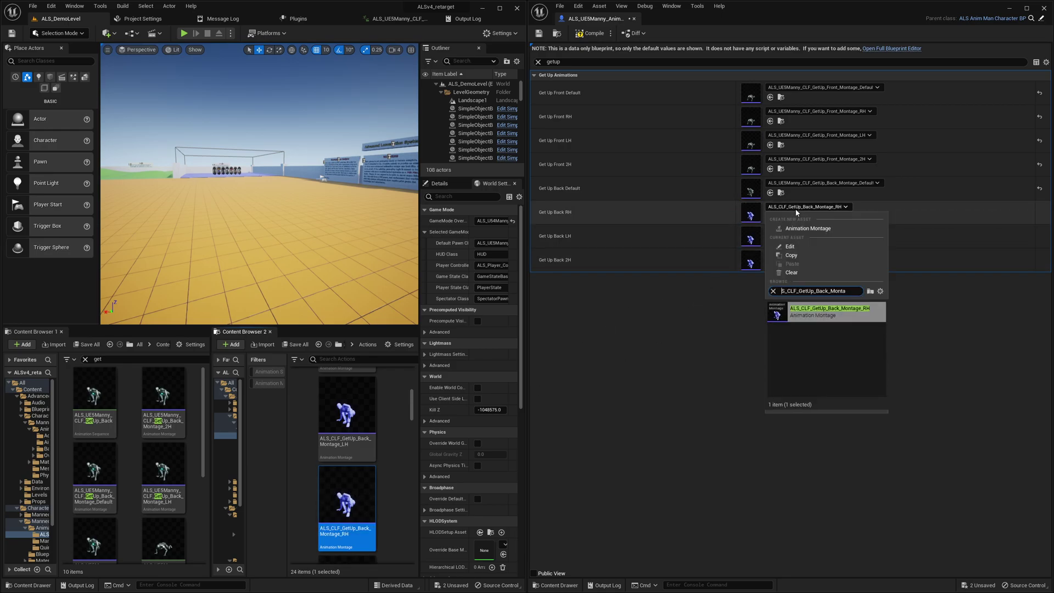
click(829, 310)
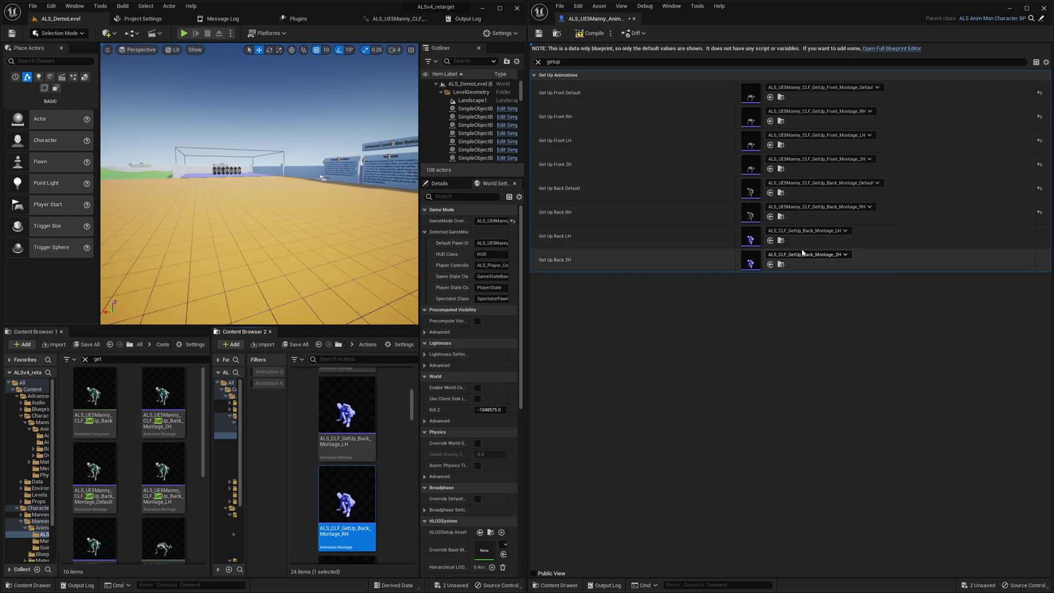
click(782, 241)
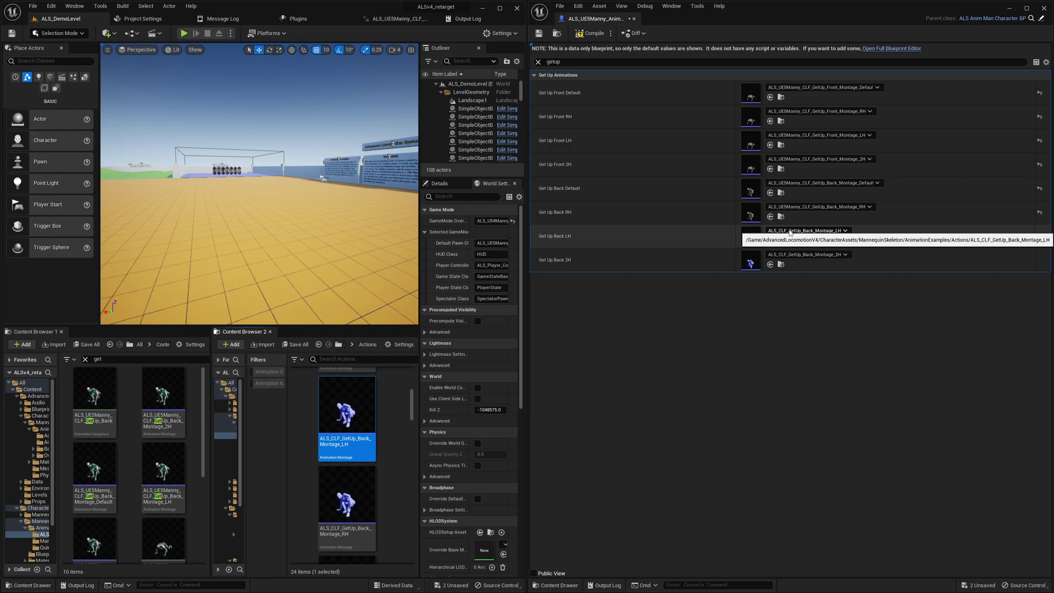
click(789, 231)
text(_CLF_GetUp_Back_Montage_LH)
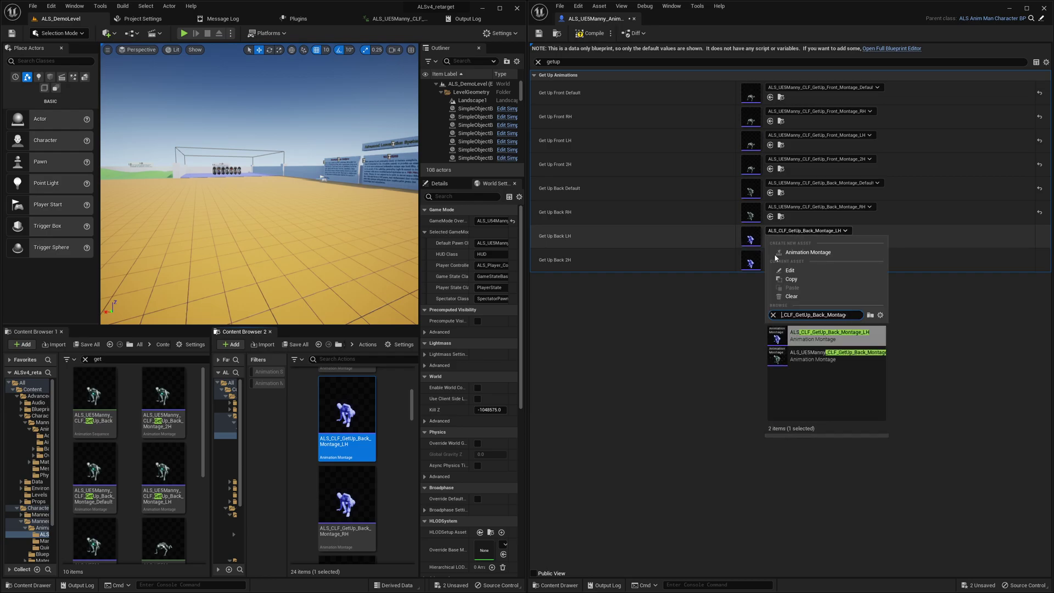
click(826, 355)
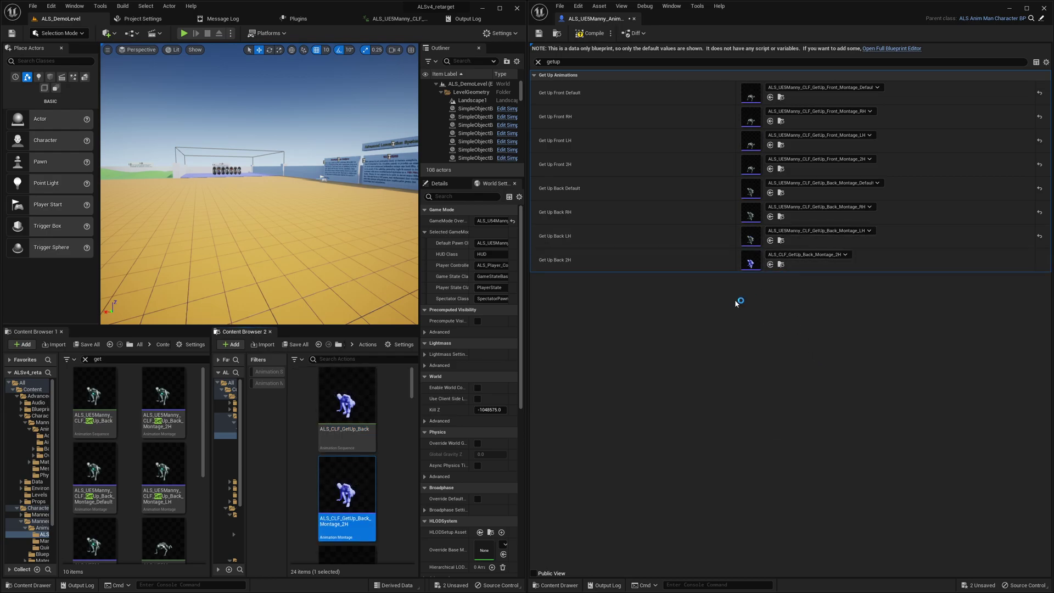
key(F2)
key(Escape)
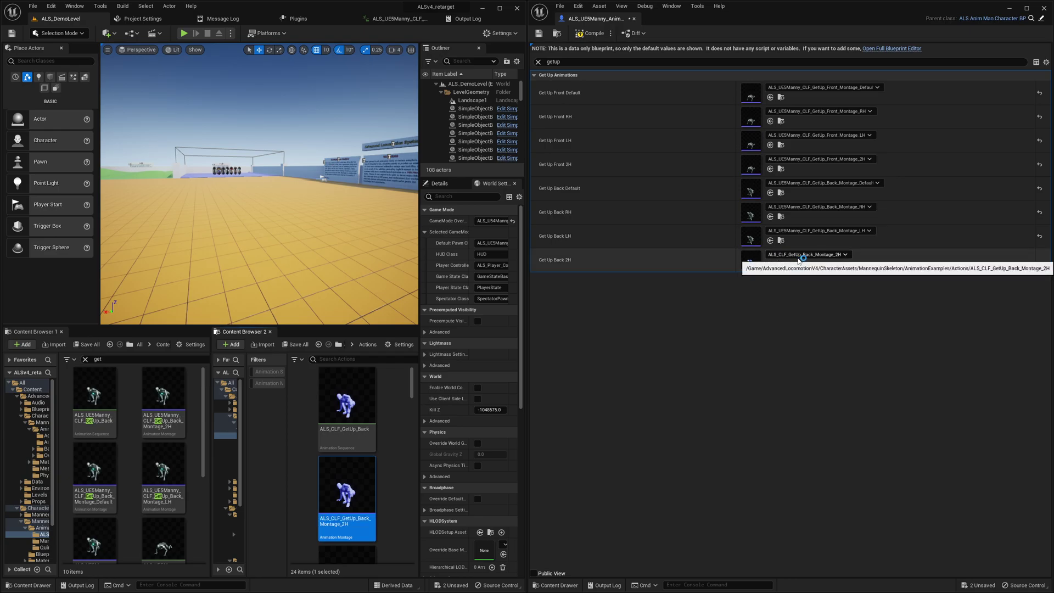
click(799, 255)
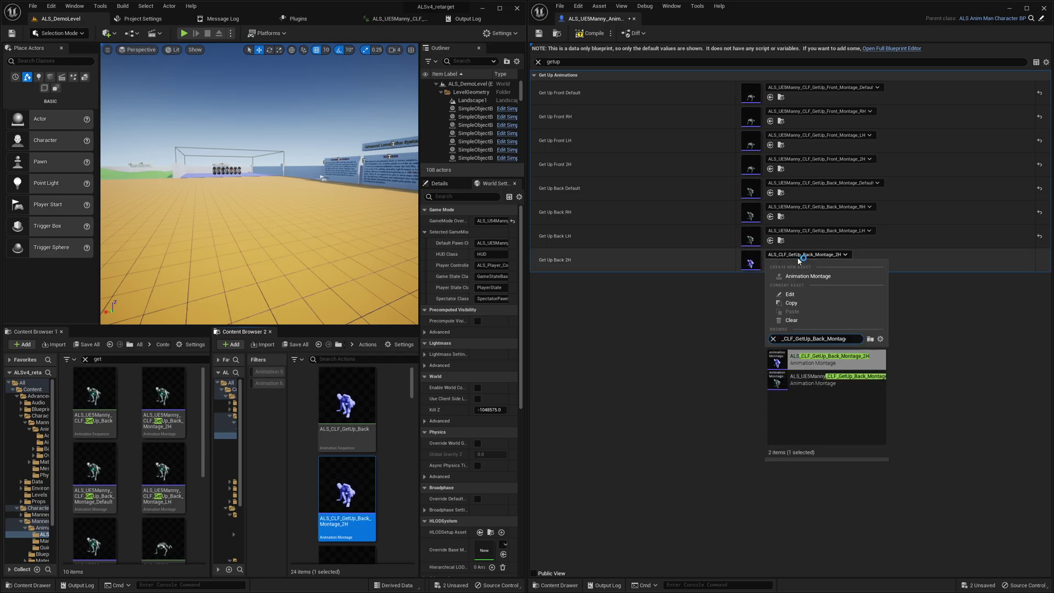
Step: Assign the ALS_UE5Manny_CLF Back 2H montage and save the character blueprint
click(811, 377)
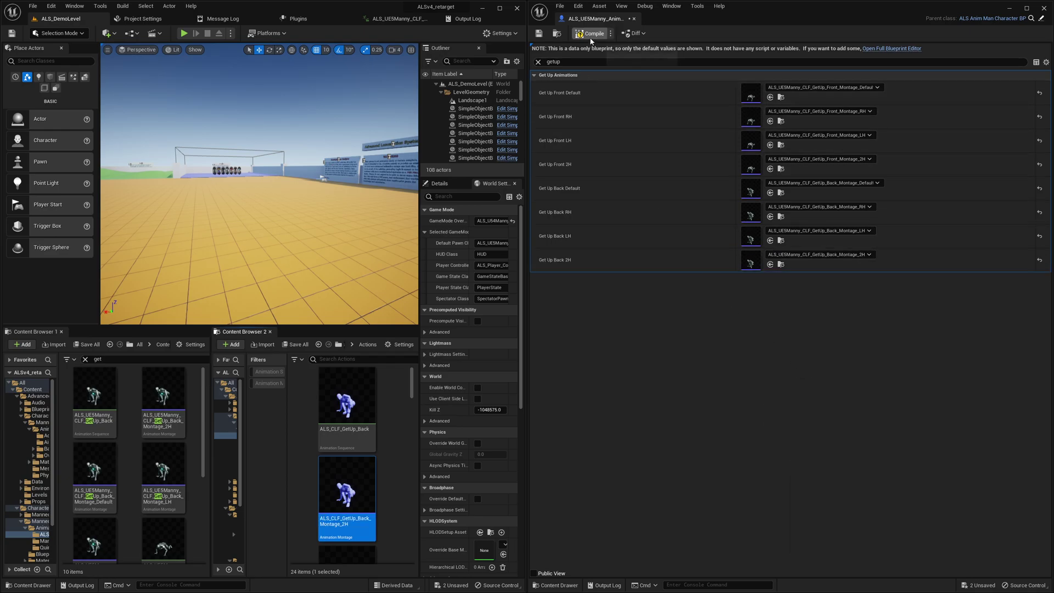
click(538, 33)
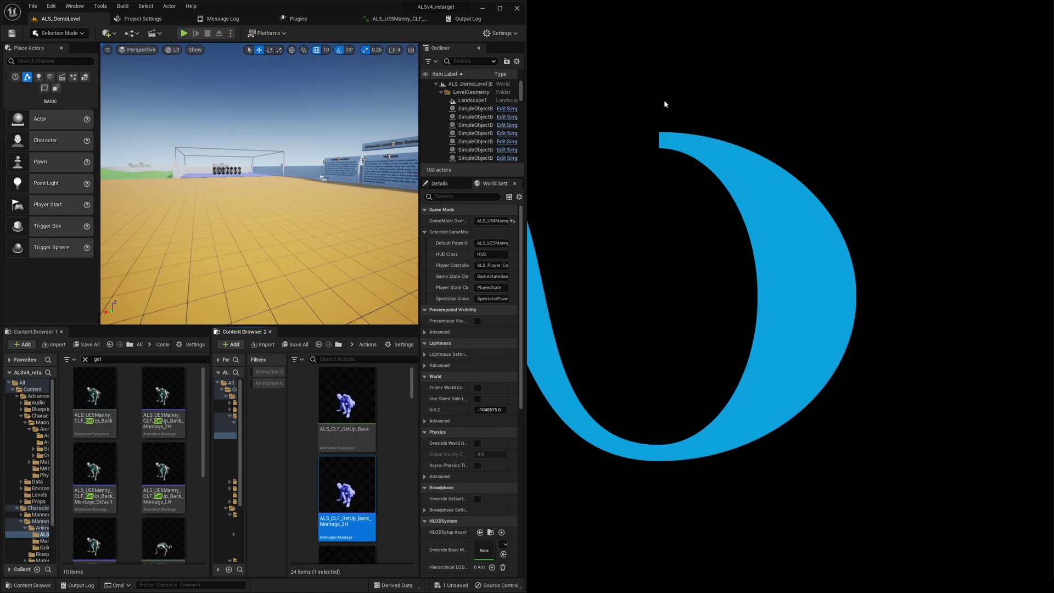
click(500, 8)
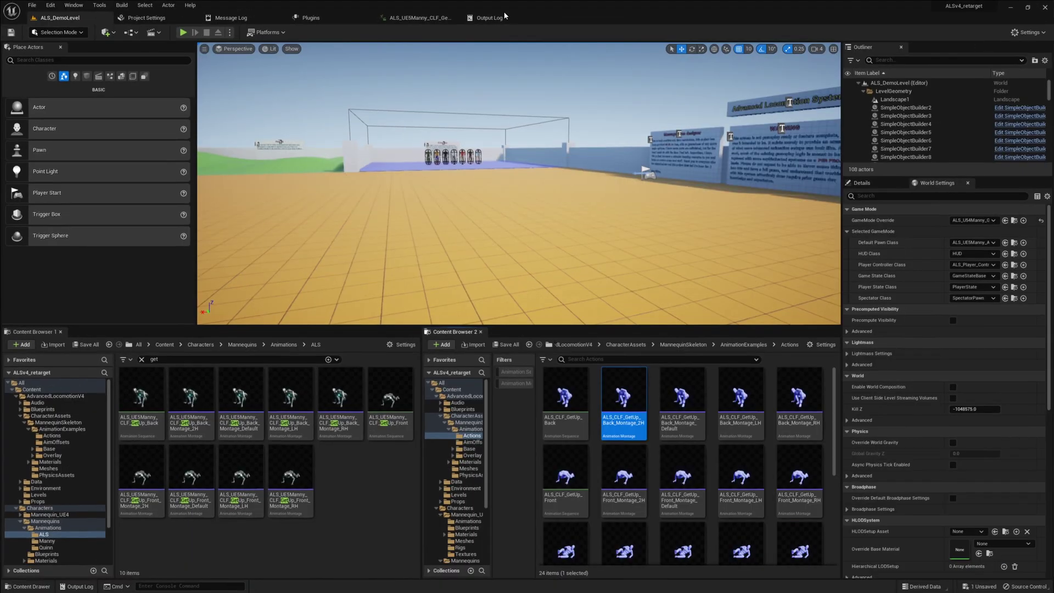
scroll(527, 125, up, 5)
Step: Play in editor, run forward, jump and ragdoll with X, then stop and return to ALS_DemoLevel
key(alt+p)
key(w)
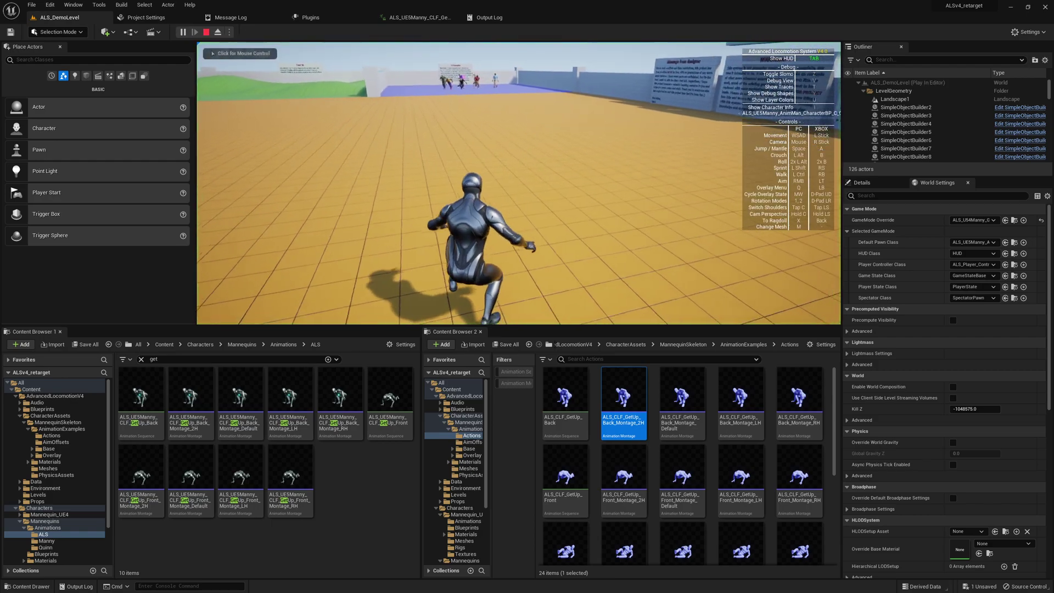
key(space)
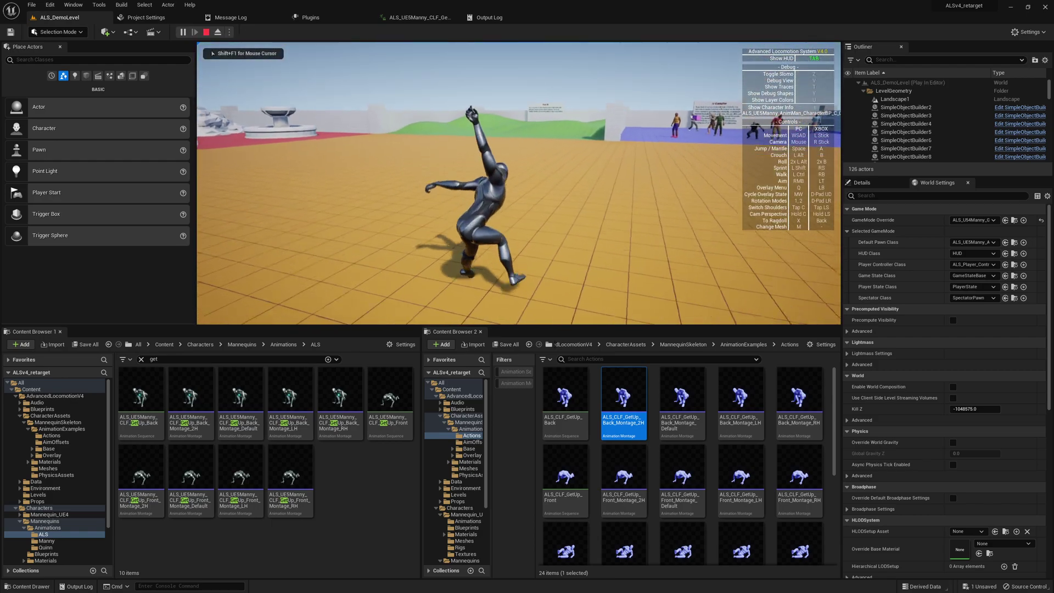
key(x)
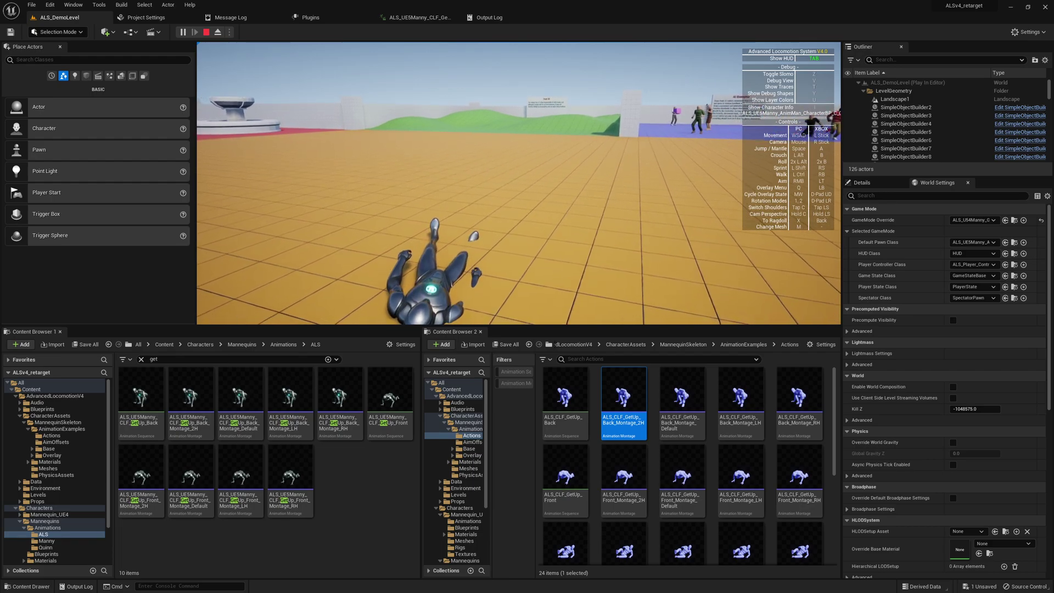
key(Escape)
click(43, 19)
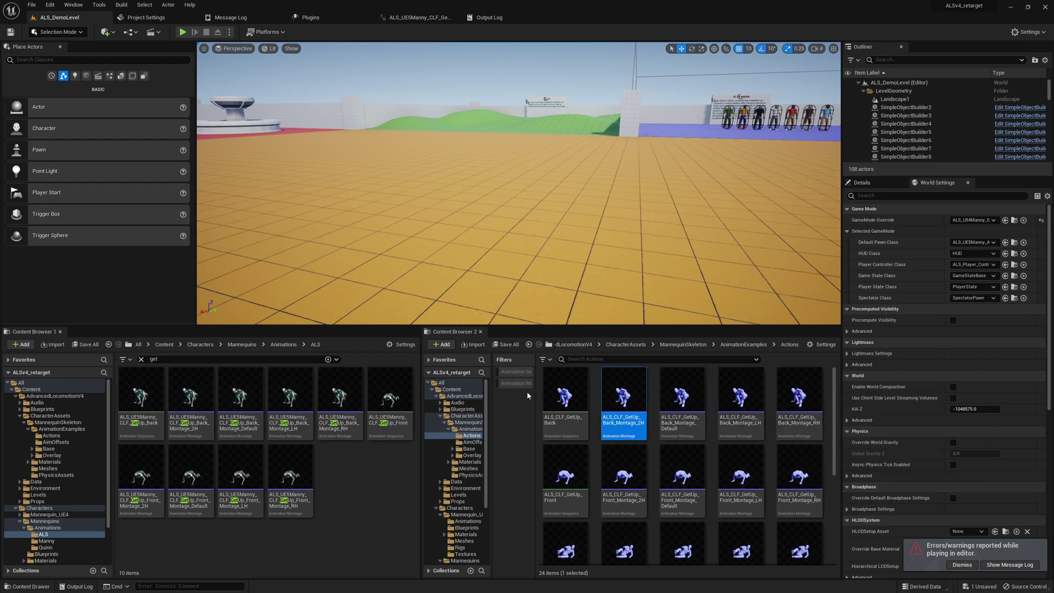
Step: Go up to the MannequinSkeleton folder and open its PhysicsAssets subfolder
click(693, 347)
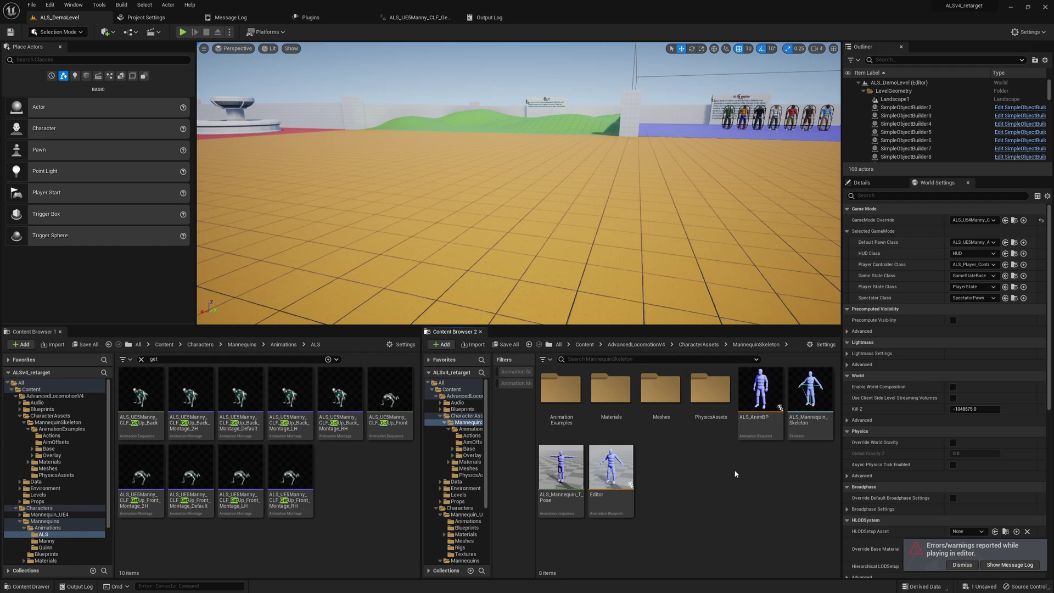
double_click(661, 390)
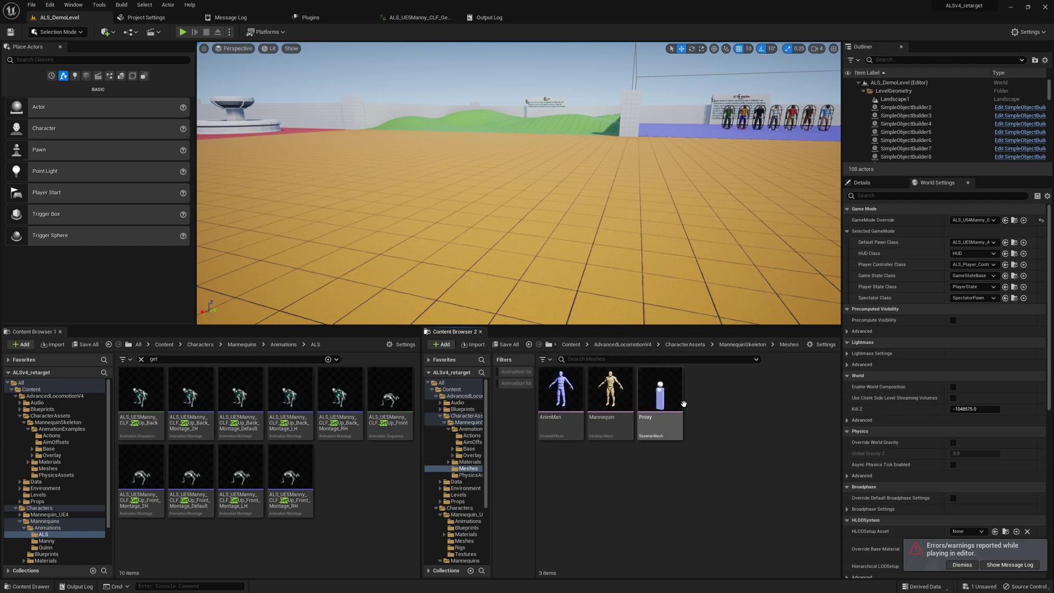
key(alt+Left)
double_click(711, 388)
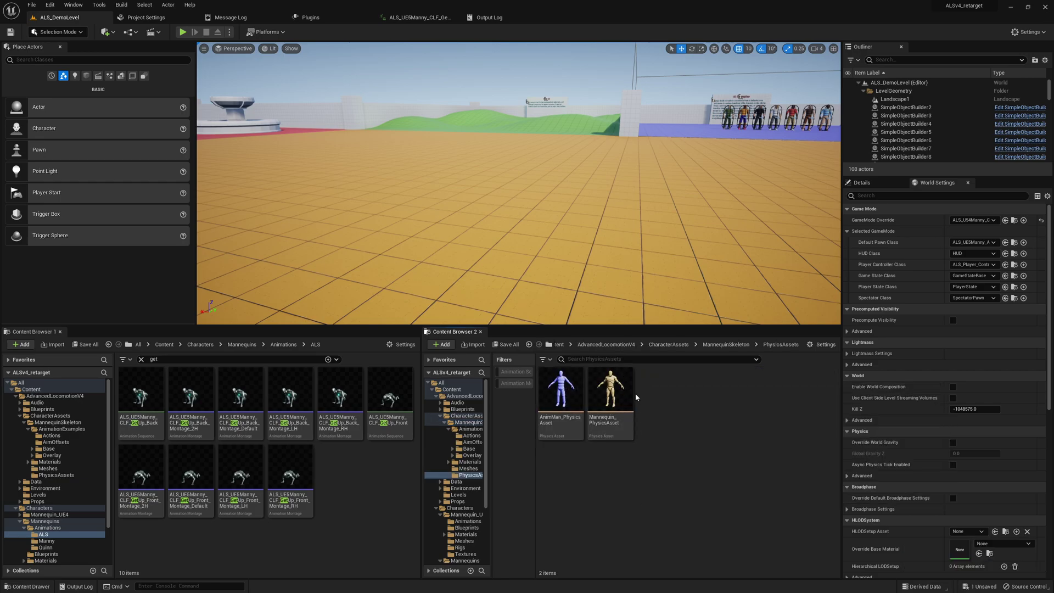
Step: Open Mannequin_PhysicsAsset and select its kinematic root body at the character's feet
click(610, 386)
double_click(609, 386)
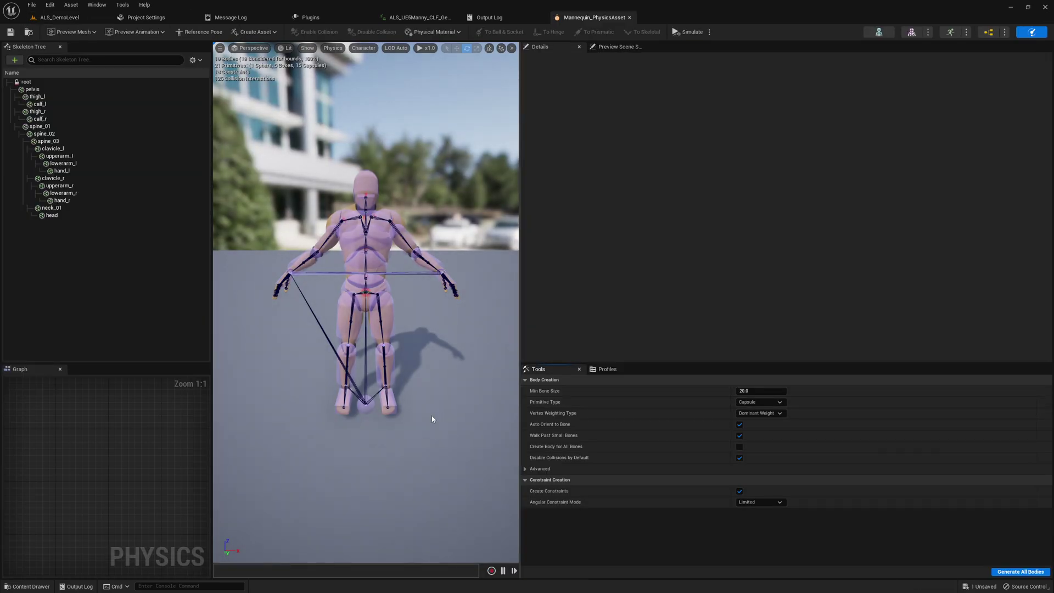
click(372, 406)
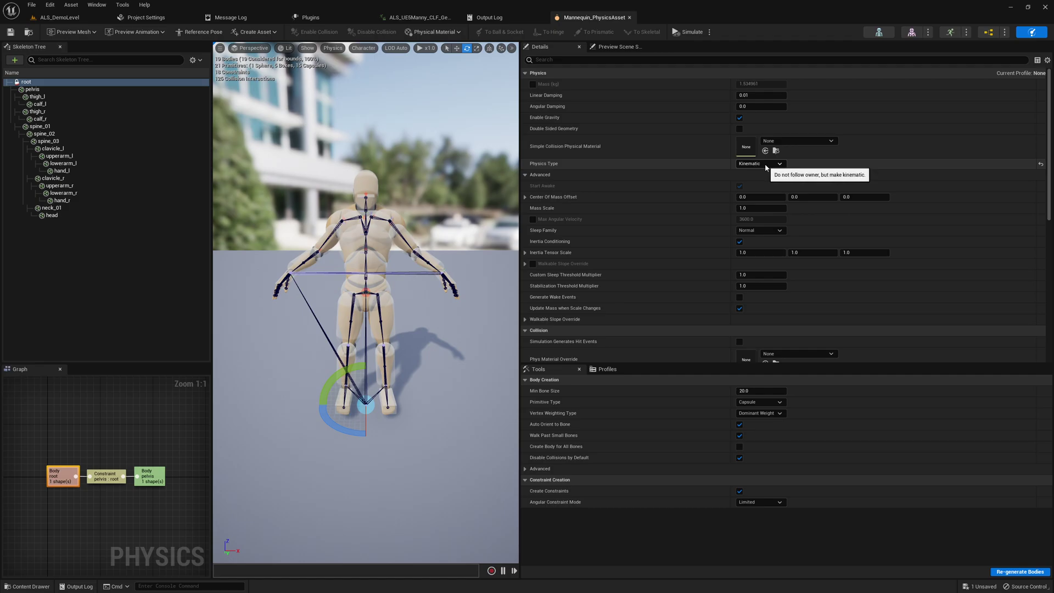
Step: Clear the 'get' filter, browse the Manny animations and Meshes folders, and return to Mannequins
click(63, 18)
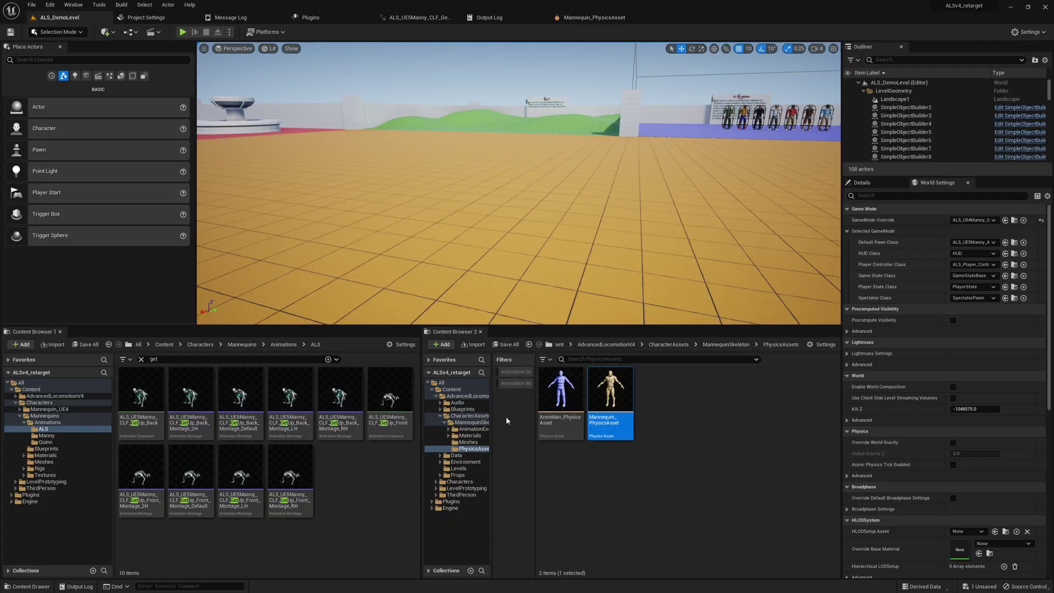
click(286, 345)
click(142, 359)
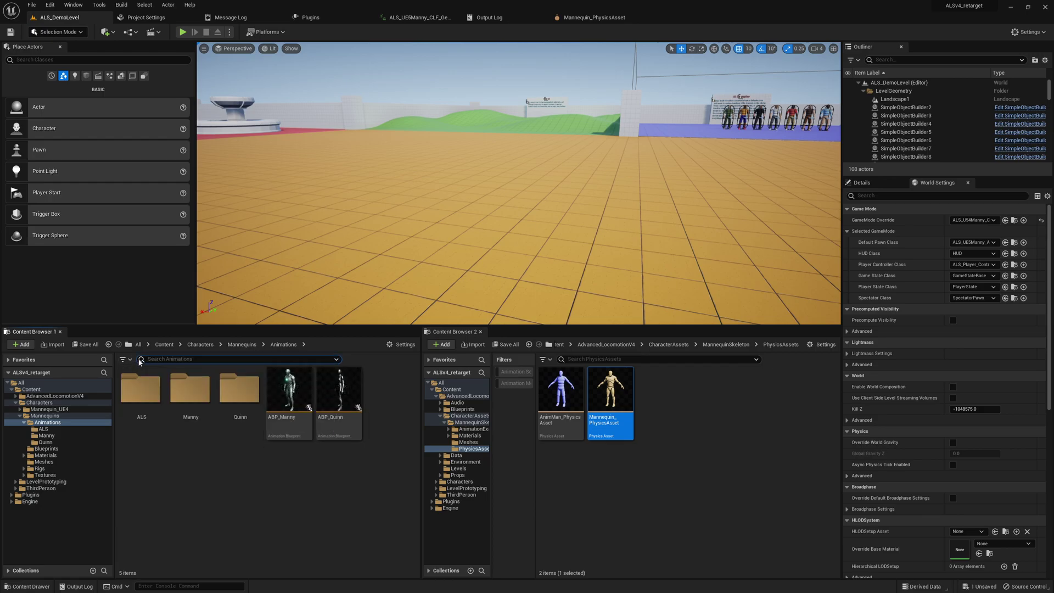
double_click(184, 392)
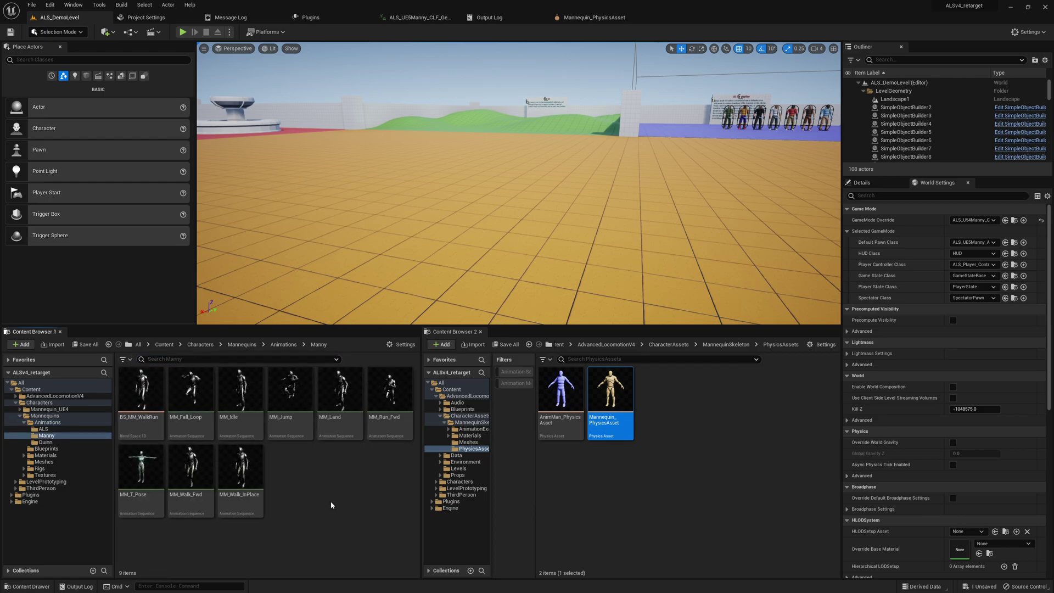
key(alt+Left)
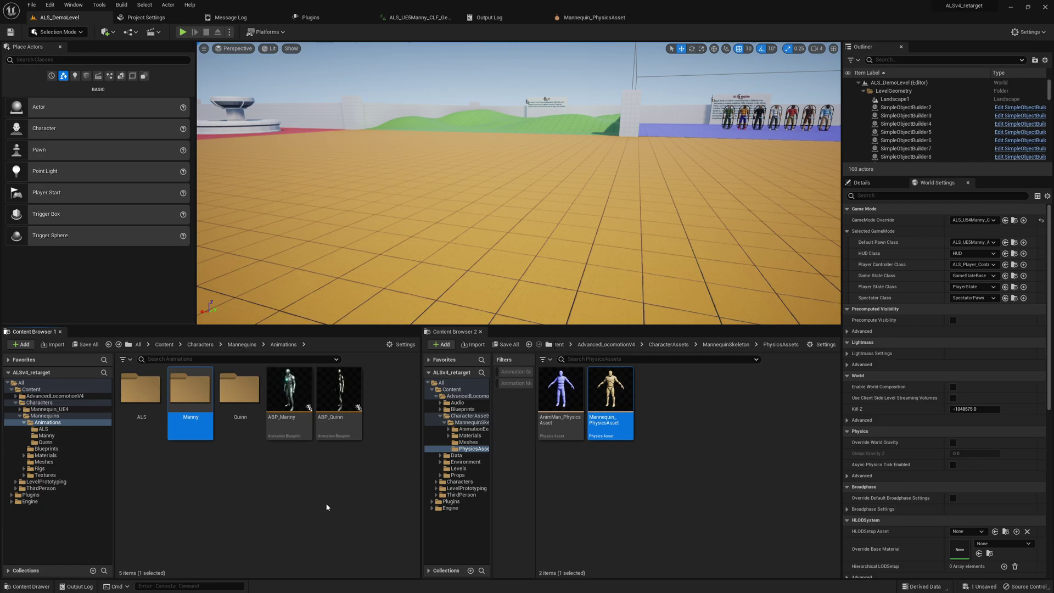
key(alt+Right)
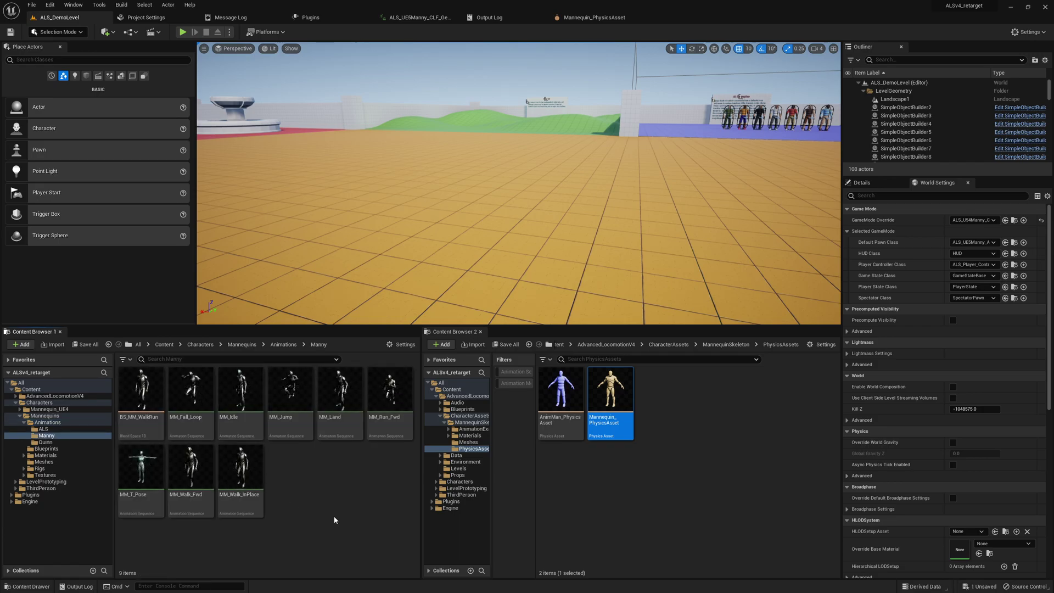
key(alt+Left)
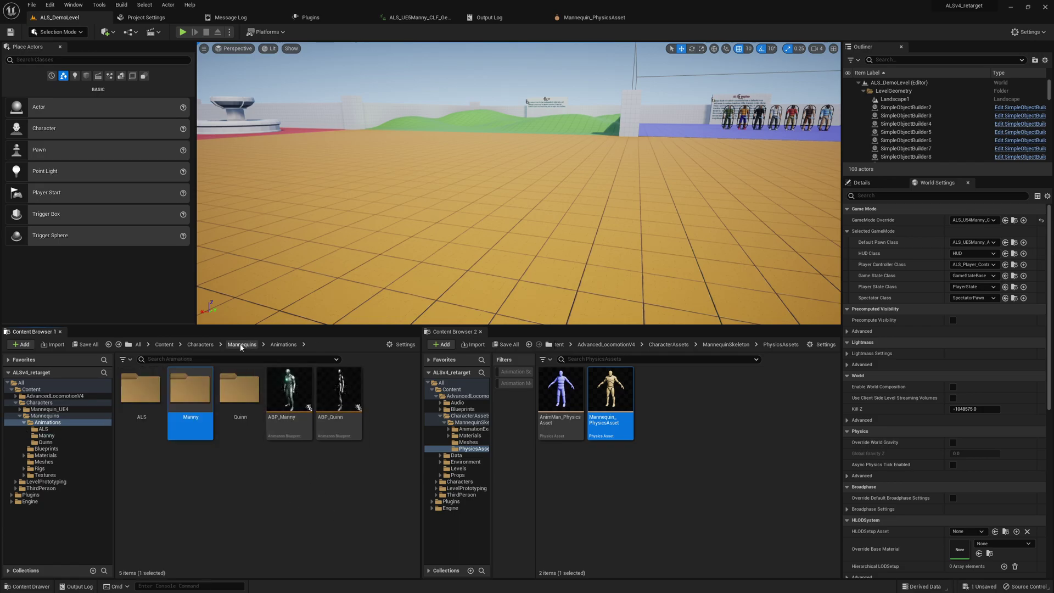
click(241, 344)
double_click(294, 397)
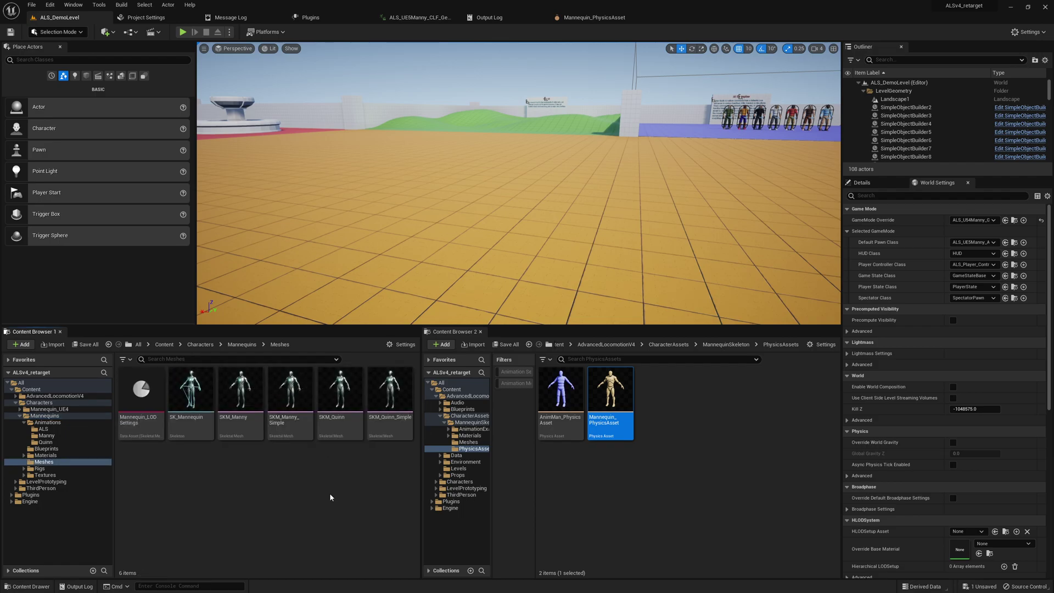
key(alt+Left)
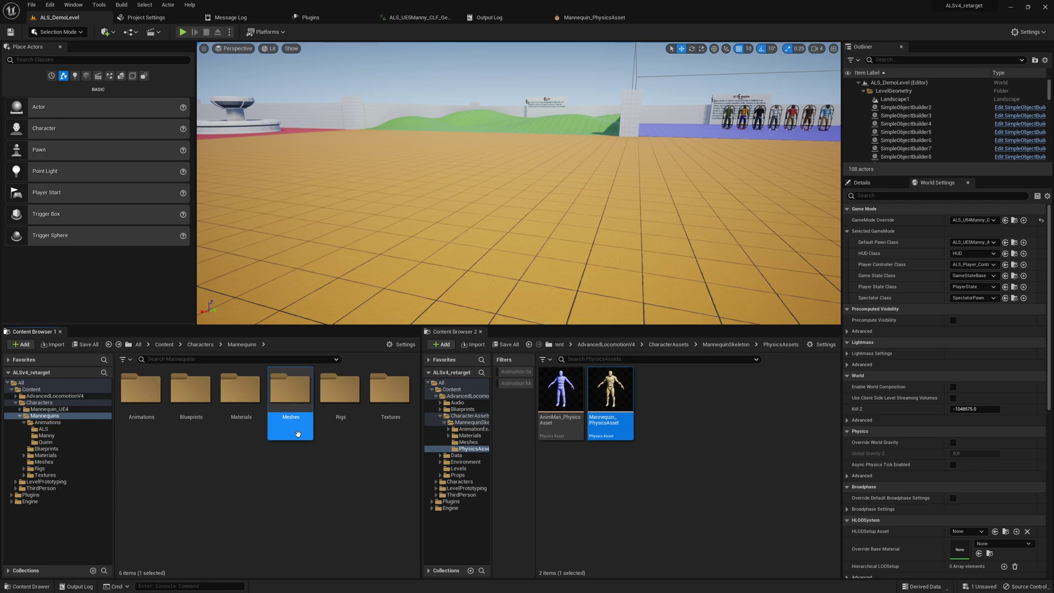
Step: Open SKM_Manny, filter its details by 'phys', and browse to its PA_Mannequin physics asset
double_click(300, 395)
click(235, 393)
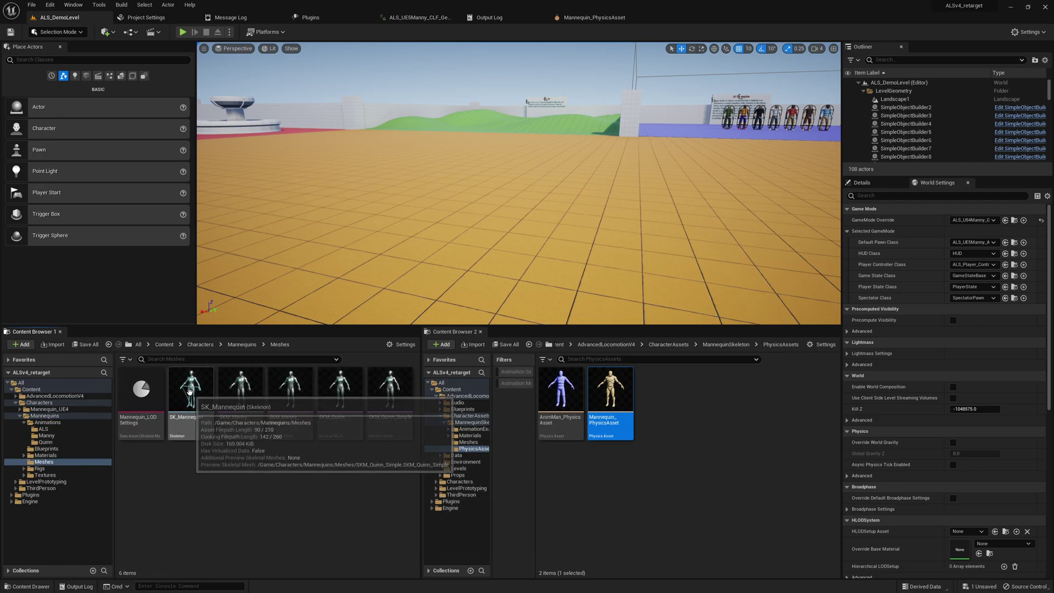
double_click(235, 393)
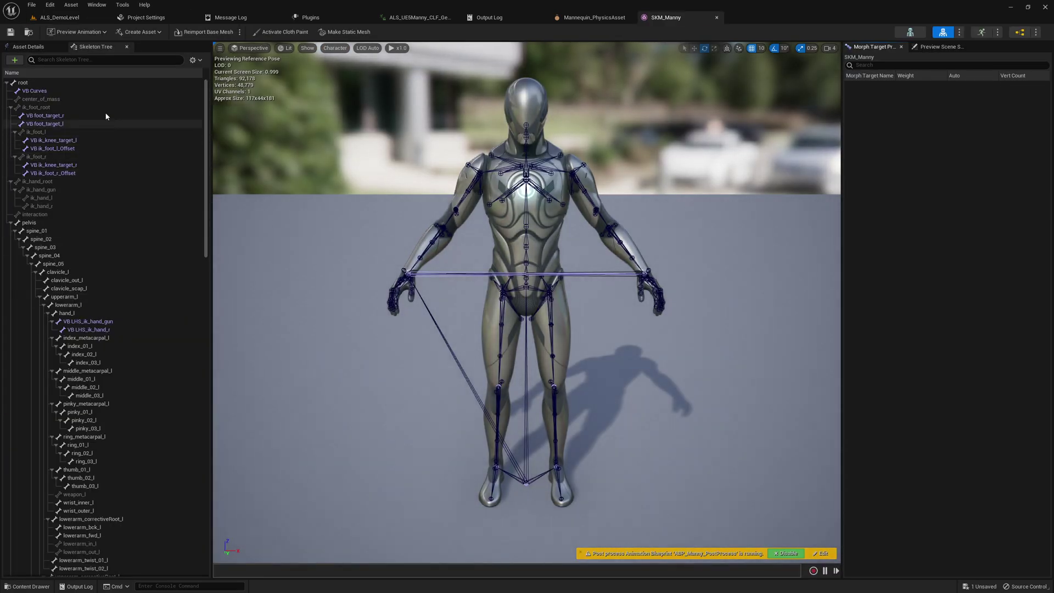
click(51, 60)
text(p)
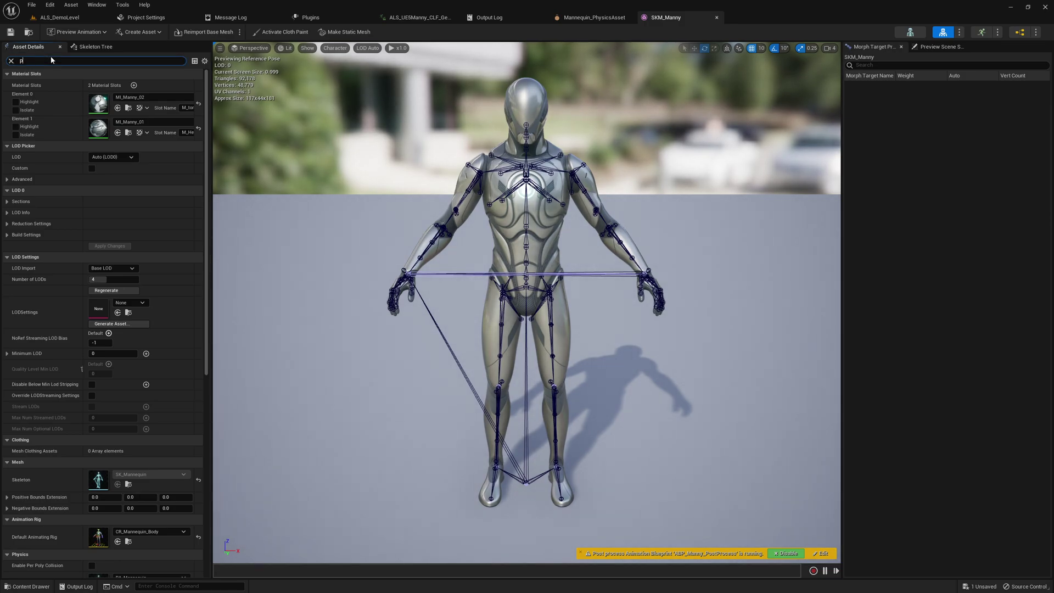
text(hys)
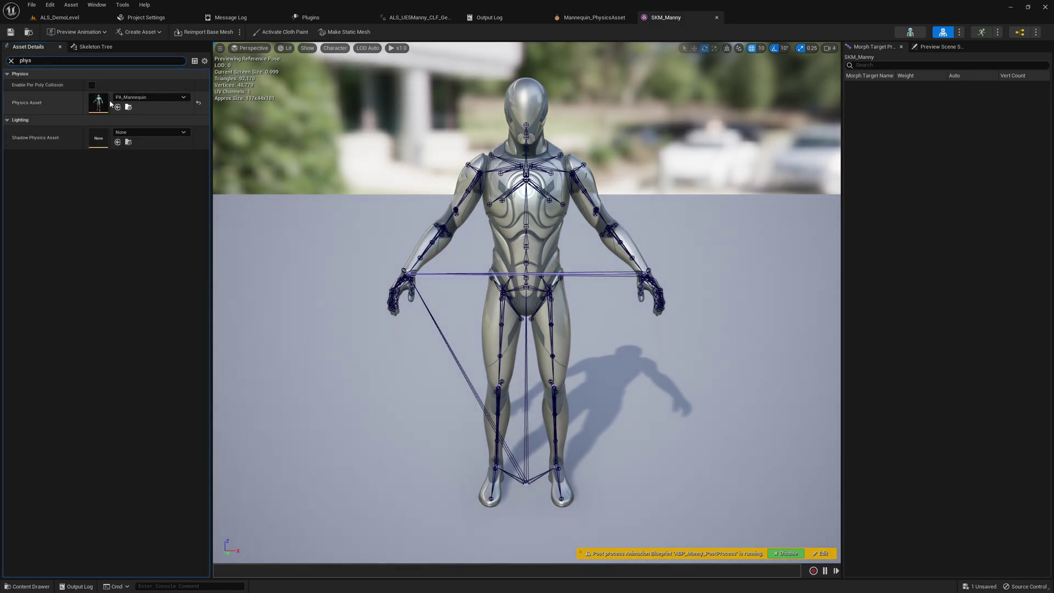
click(131, 105)
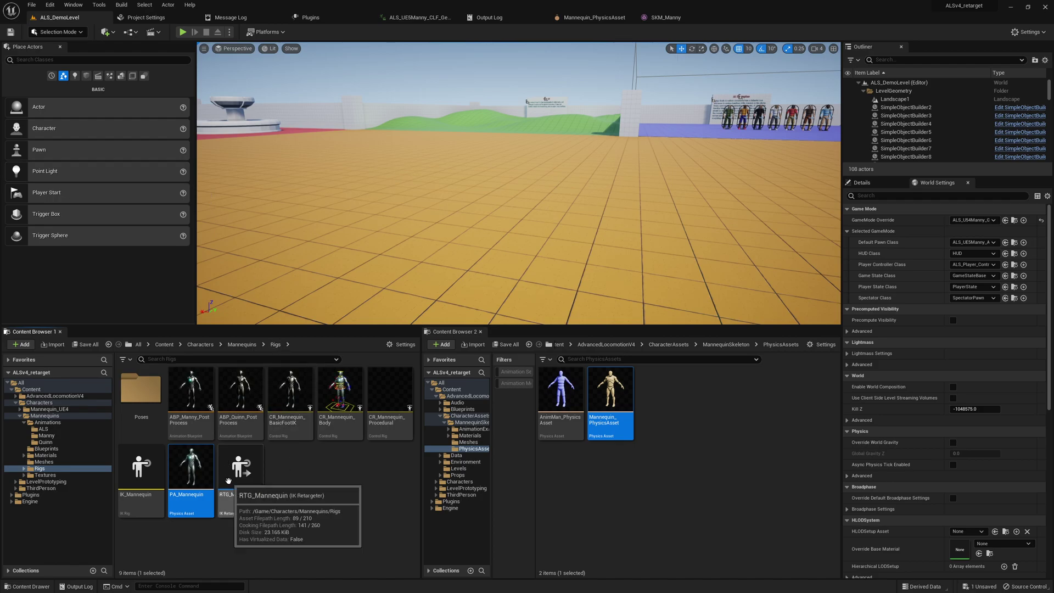
Step: Open PA_Mannequin in its own window on the right half, with the main editor on the left
double_click(195, 459)
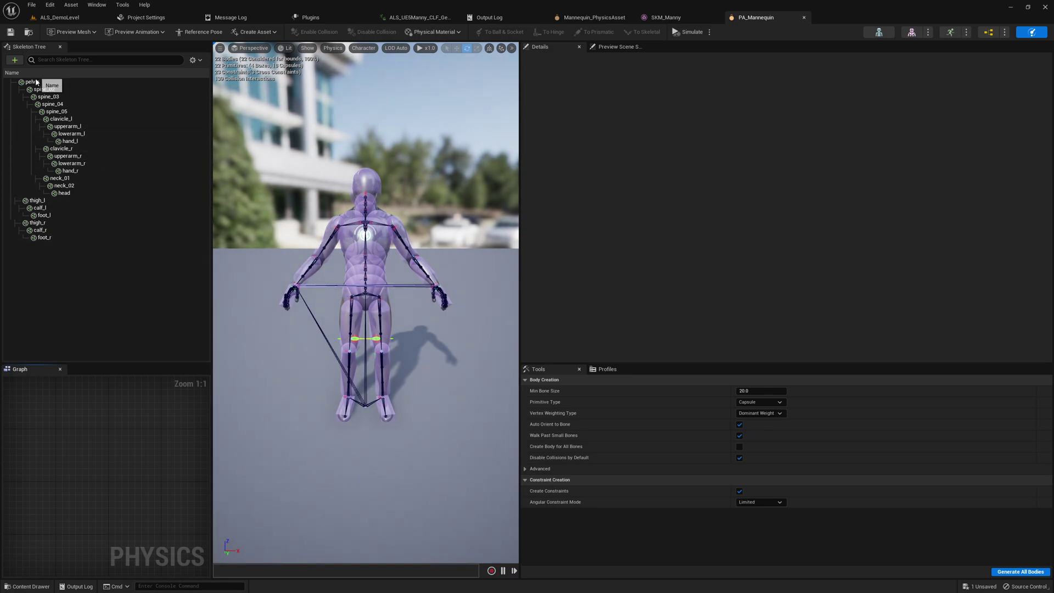
drag(753, 17, 613, 94)
key(super+Right)
click(348, 105)
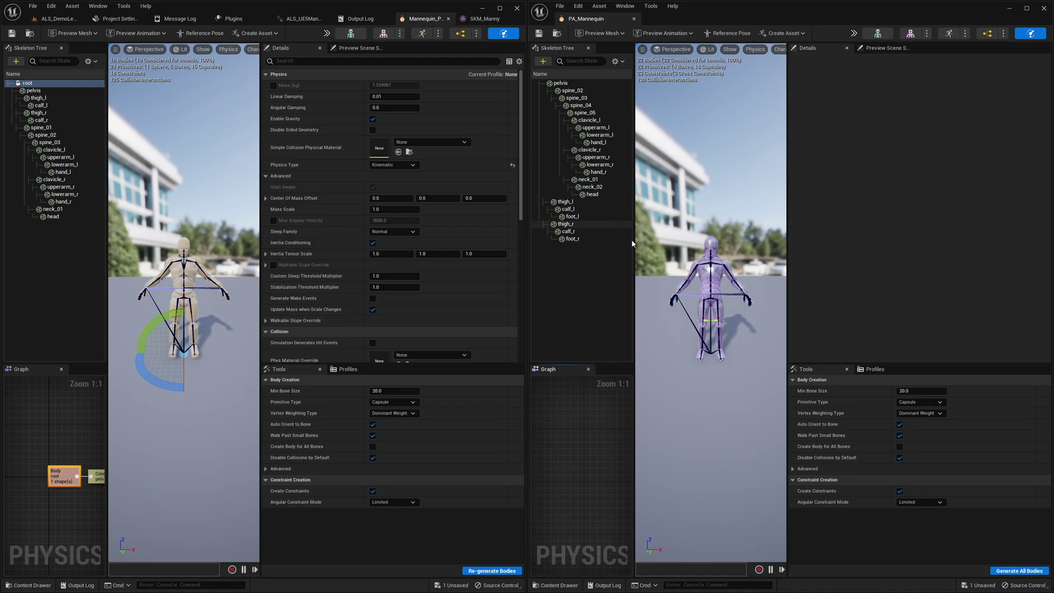
click(616, 61)
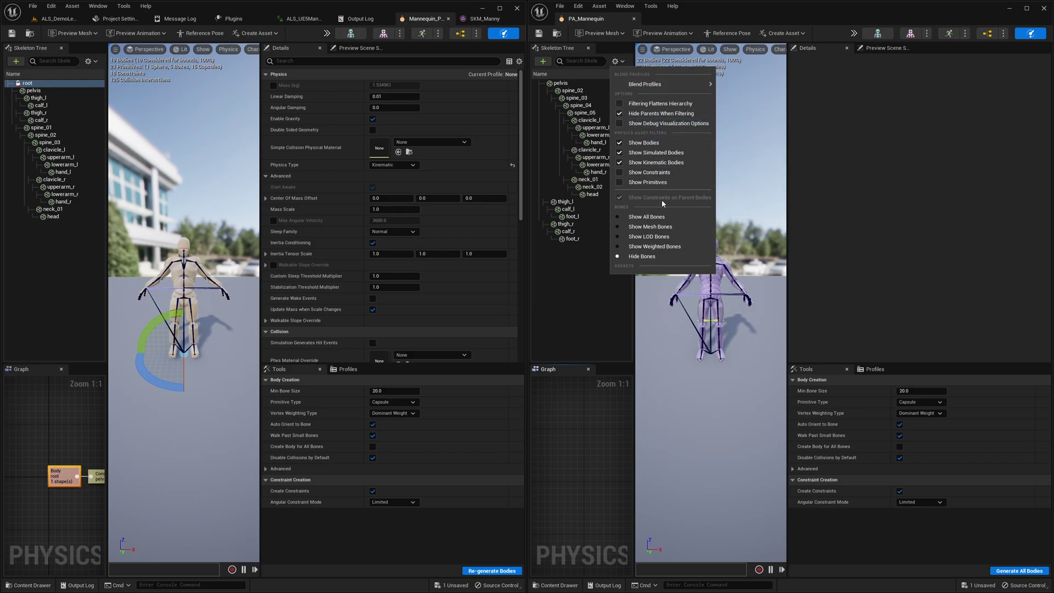
Step: Show all bones in PA_Mannequin's skeleton and add a sphere body to the root bone
click(674, 220)
click(565, 83)
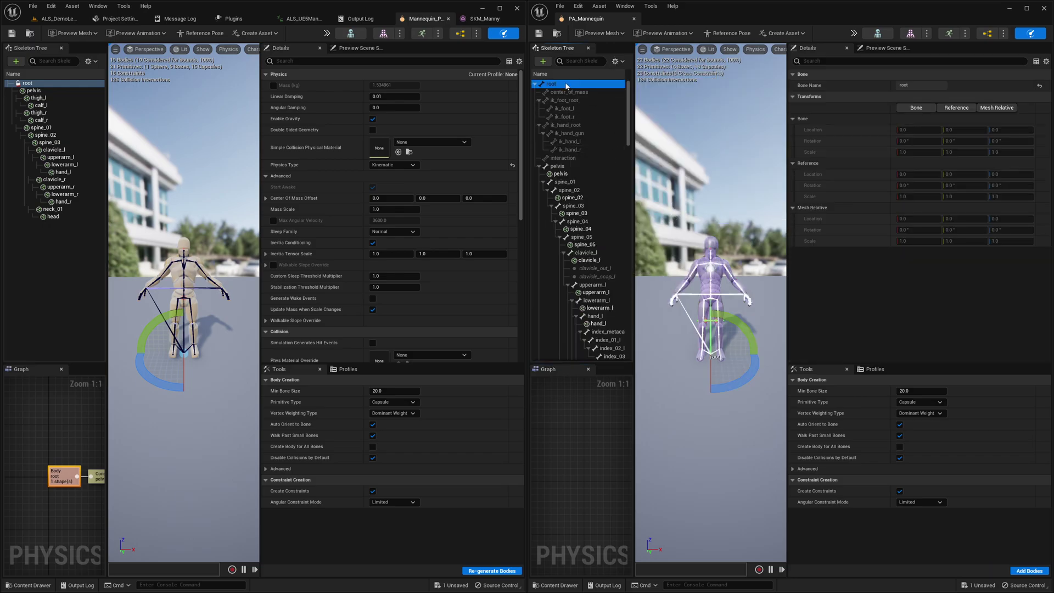
right_click(565, 82)
mouse_move(659, 162)
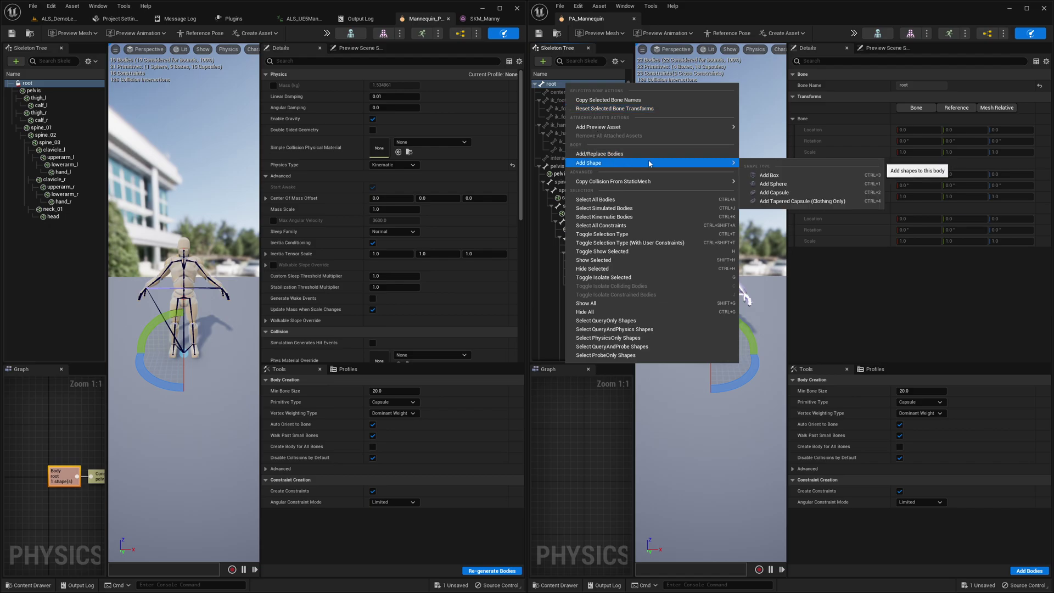
click(798, 185)
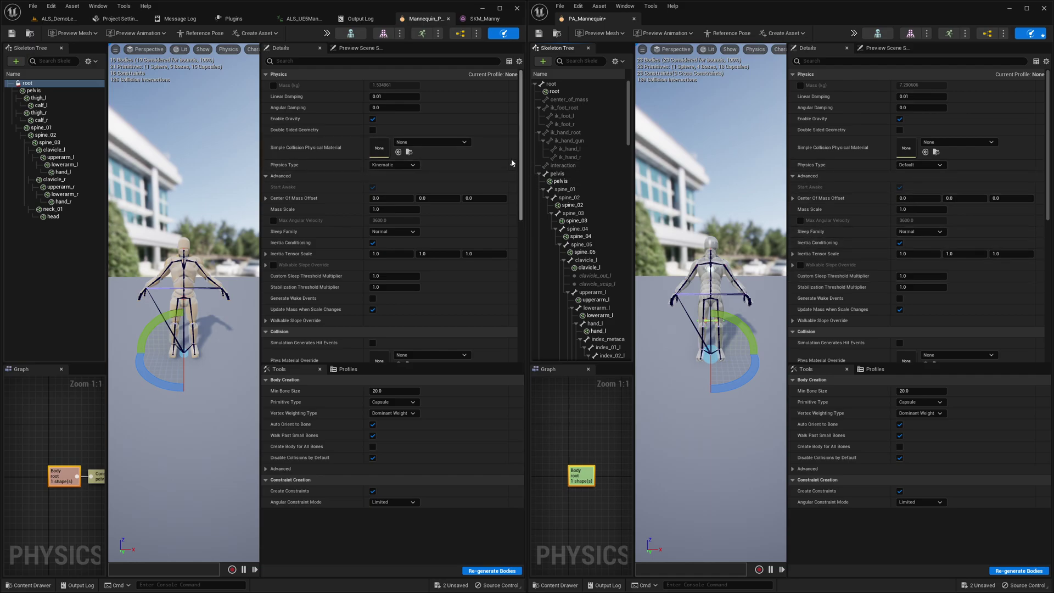
Step: Set the root sphere's Physics Type to Kinematic and Collision Response to Disabled
click(911, 165)
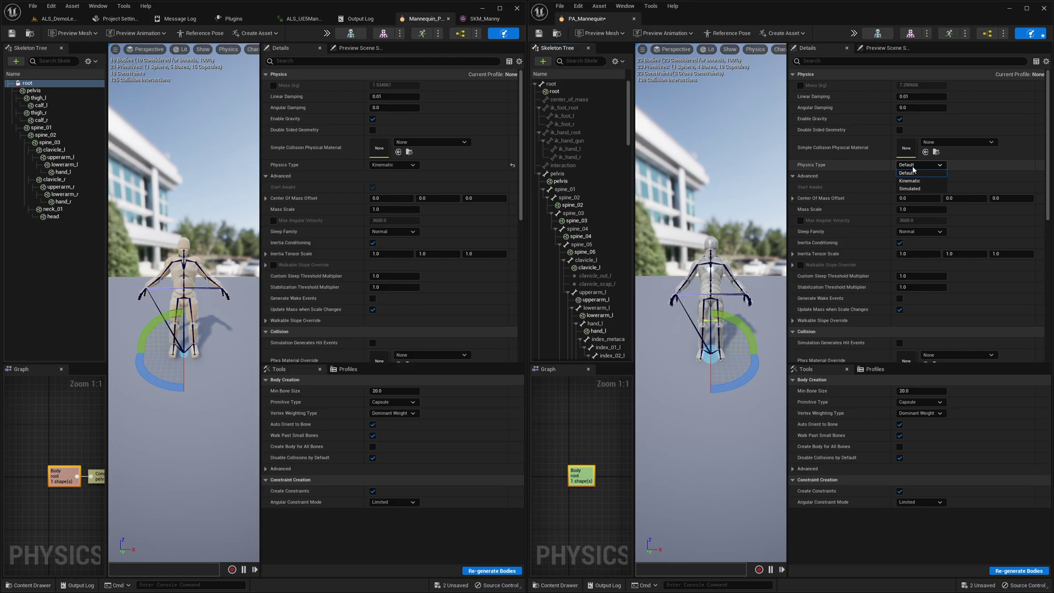
click(912, 181)
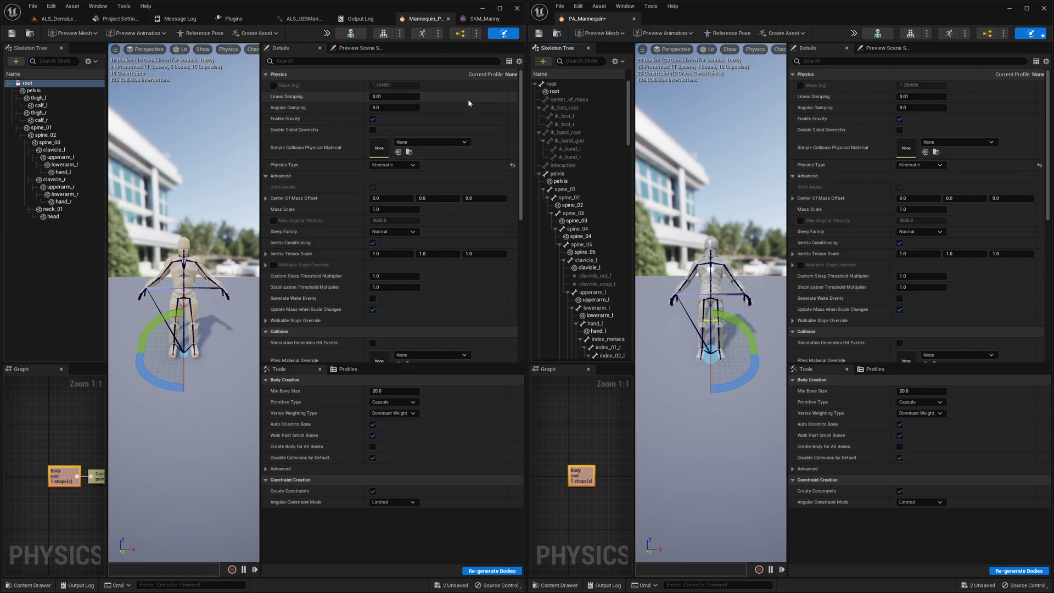
scroll(463, 230, down, 6)
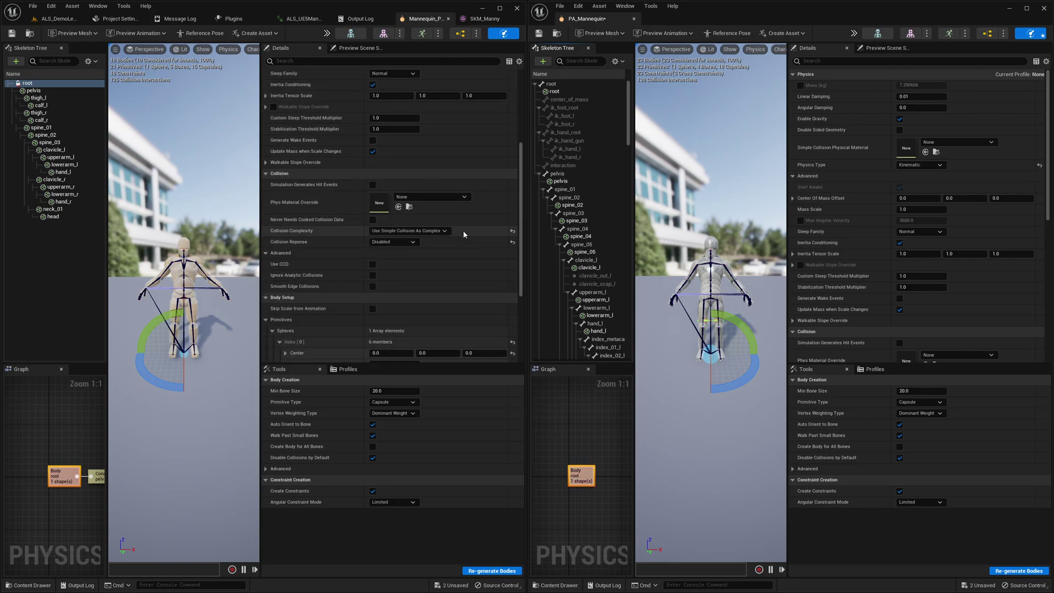
scroll(947, 227, down, 4)
scroll(948, 231, down, 3)
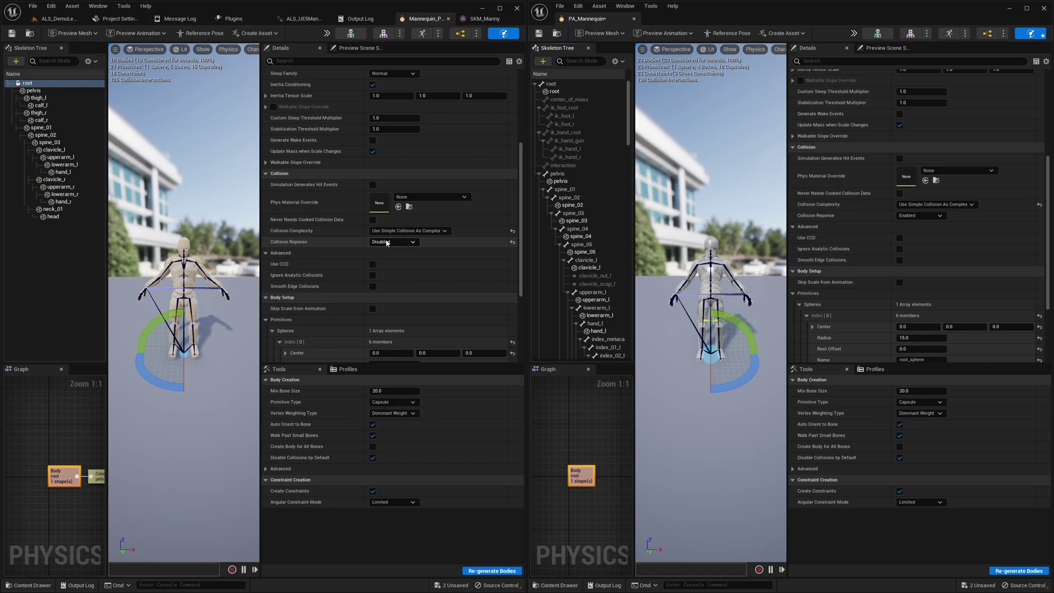
click(931, 217)
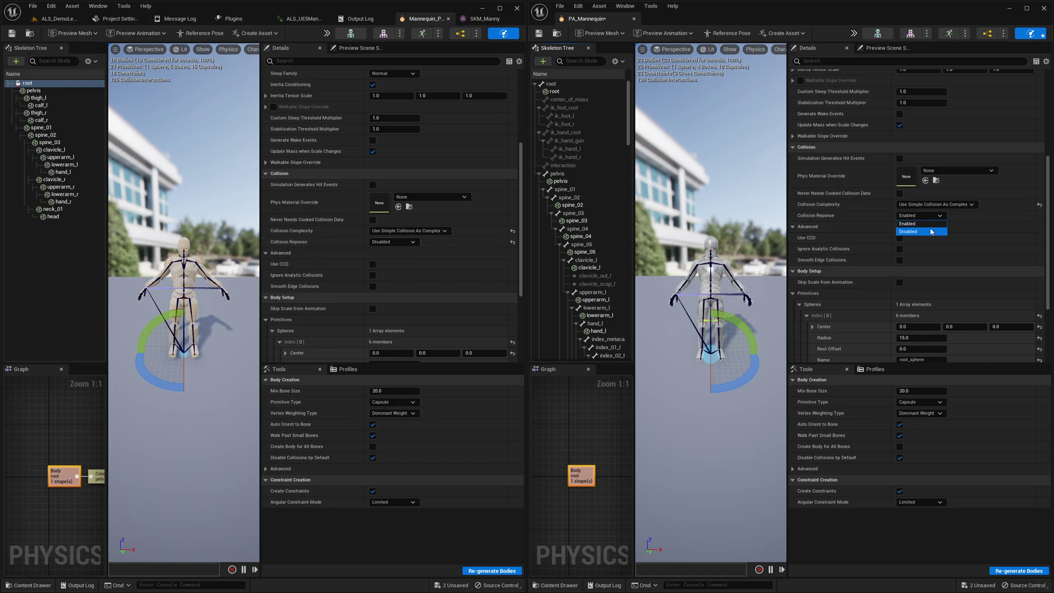
click(929, 230)
scroll(420, 249, down, 3)
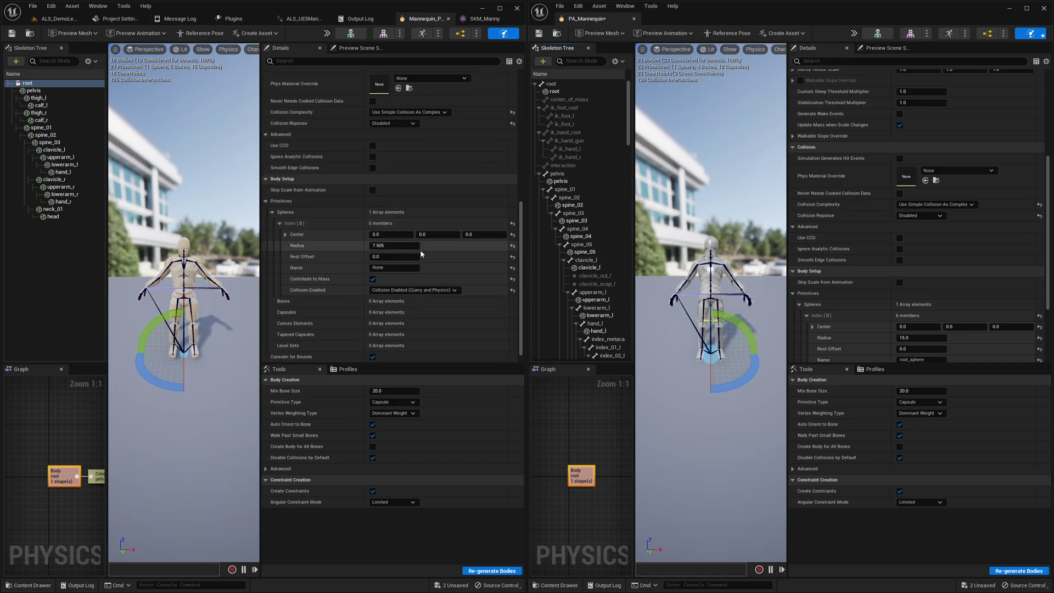
scroll(420, 250, down, 2)
scroll(831, 256, down, 5)
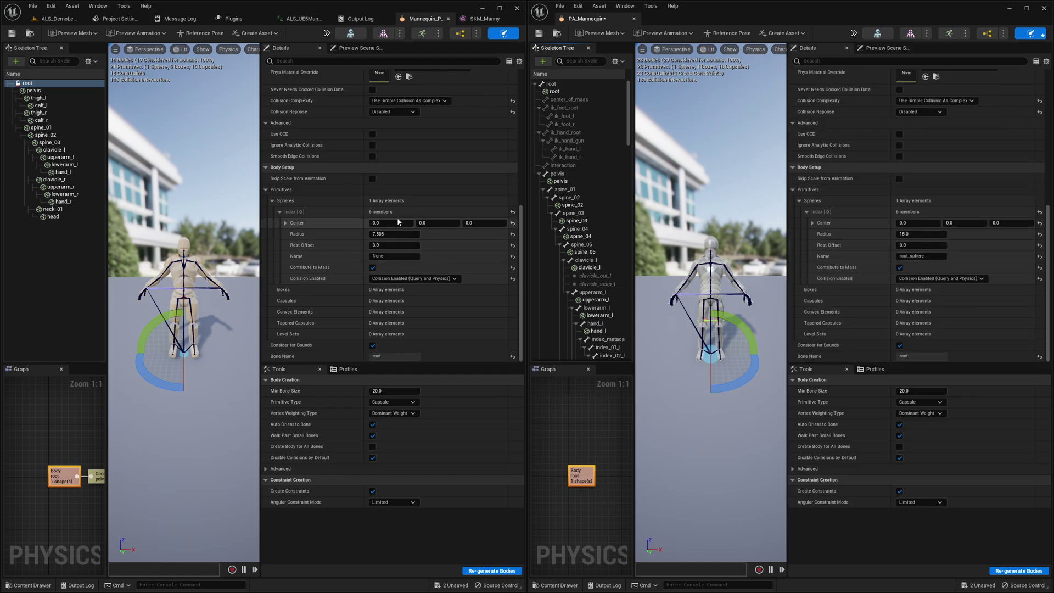
Step: Copy the ALS root sphere values (radius 7.505) onto PA_Mannequin's root sphere
right_click(407, 204)
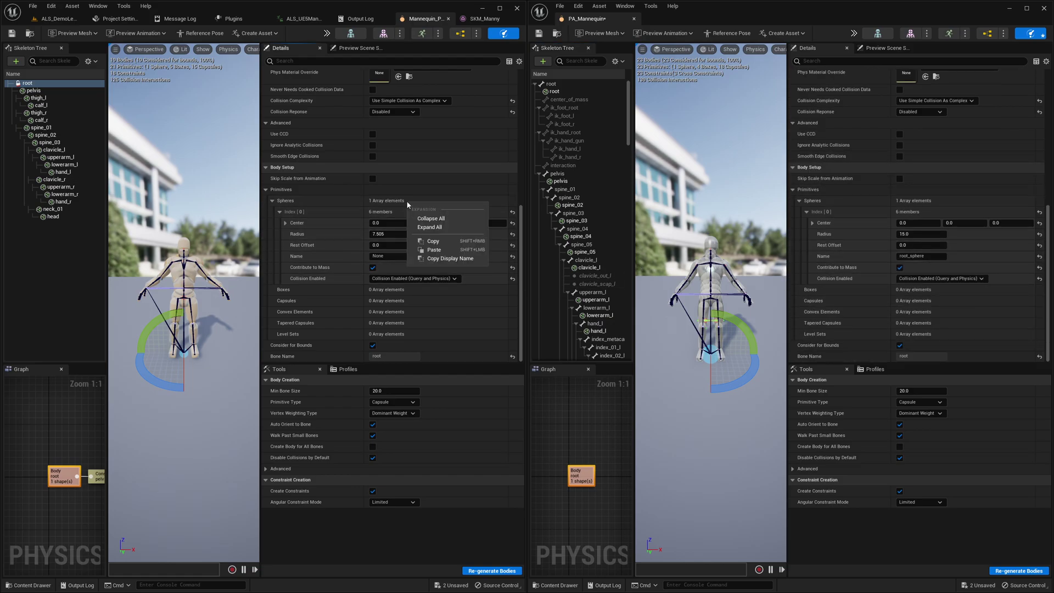
click(432, 241)
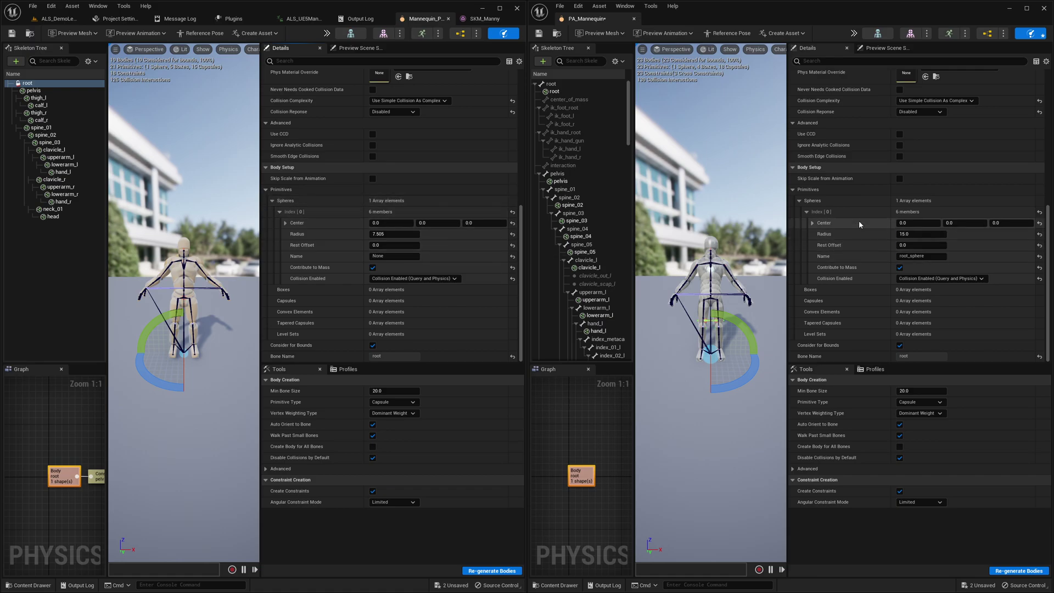
right_click(837, 200)
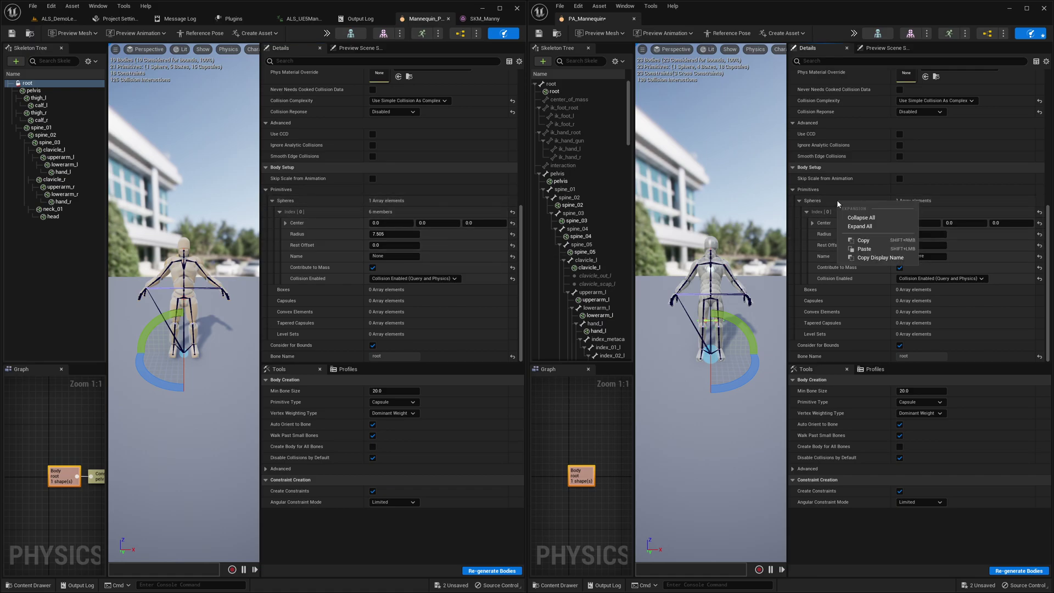
click(861, 249)
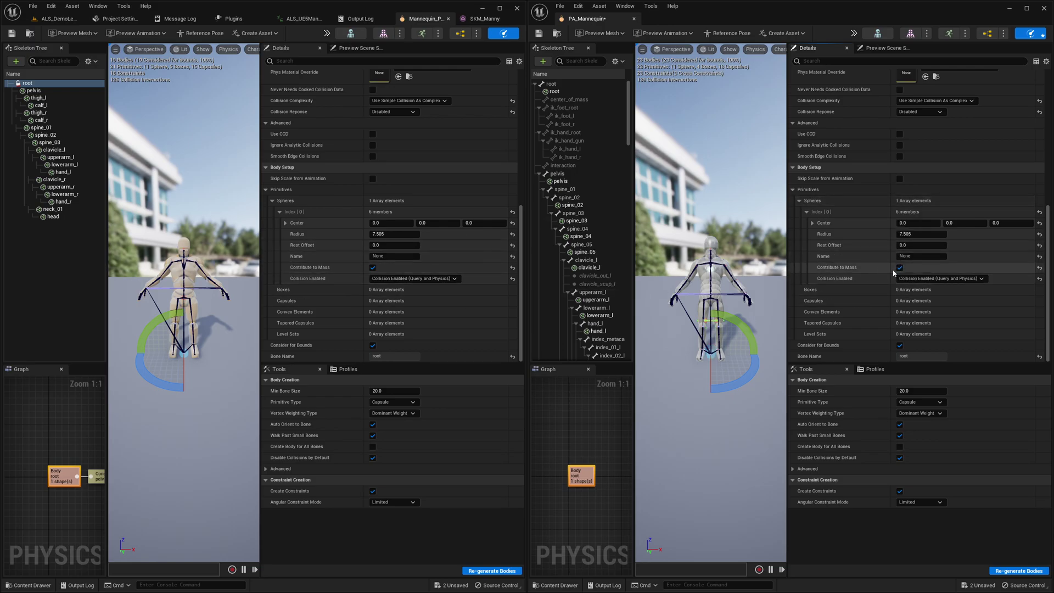
Step: Review PA_Mannequin's physics and collision settings, then close its editor
scroll(890, 258, up, 8)
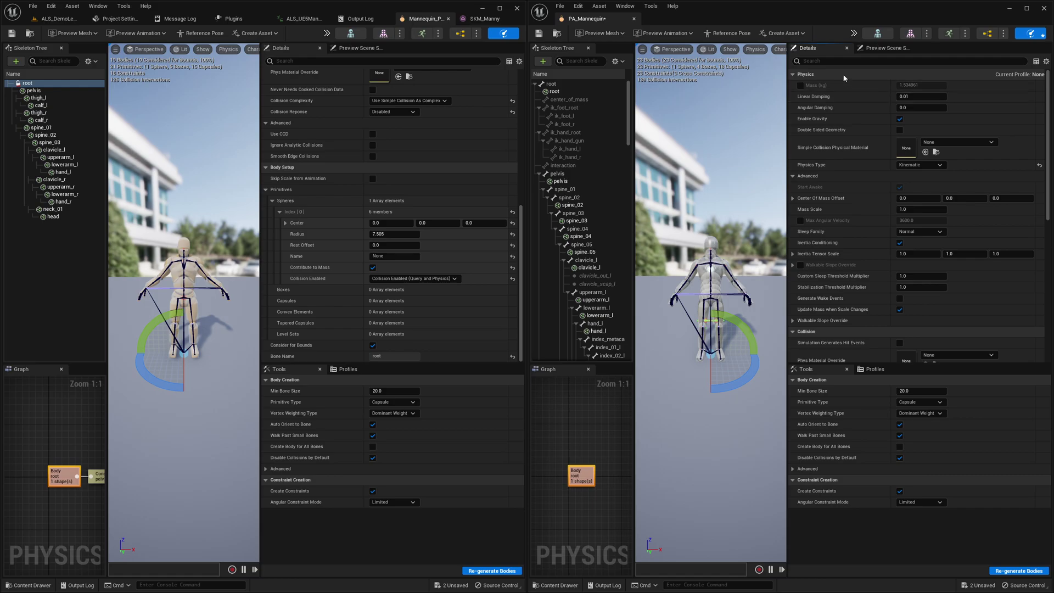
click(814, 74)
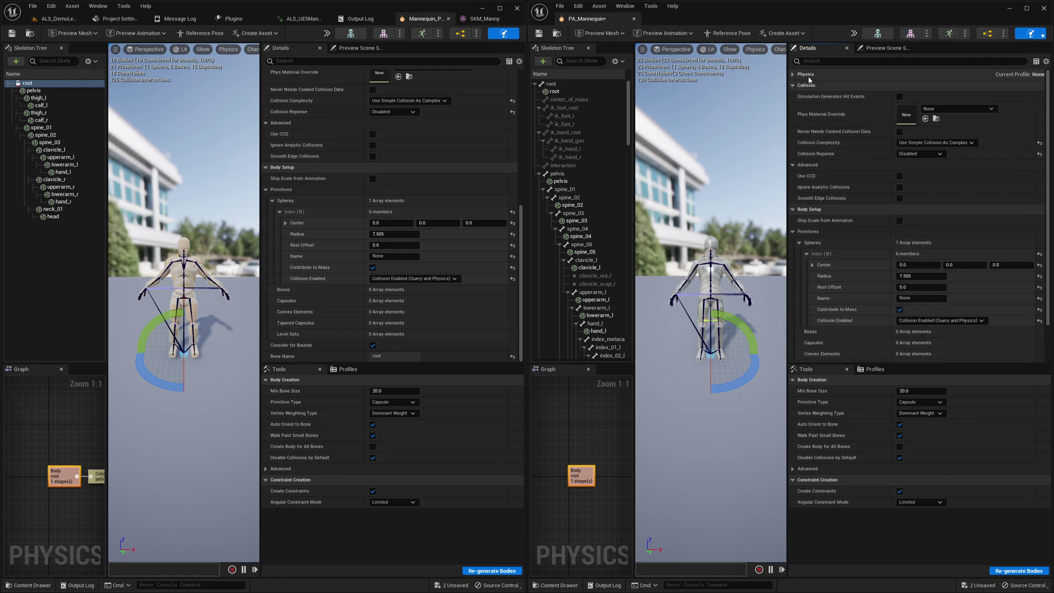
click(807, 85)
click(812, 86)
click(812, 74)
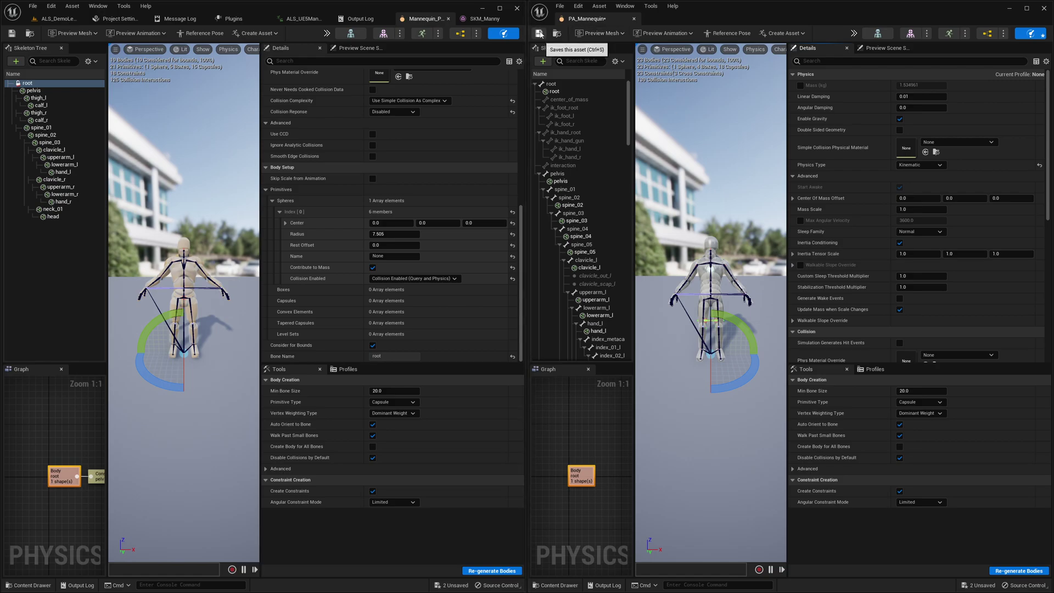
click(634, 19)
Step: Play ALS_DemoLevel, ragdoll the character with X, then make it get back up
click(500, 7)
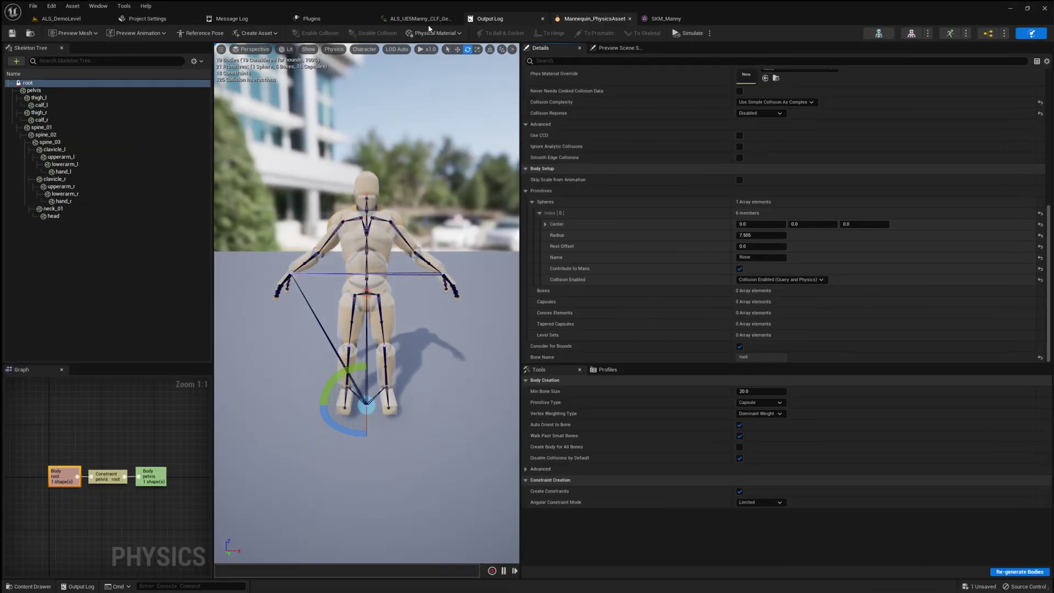
click(61, 18)
click(182, 32)
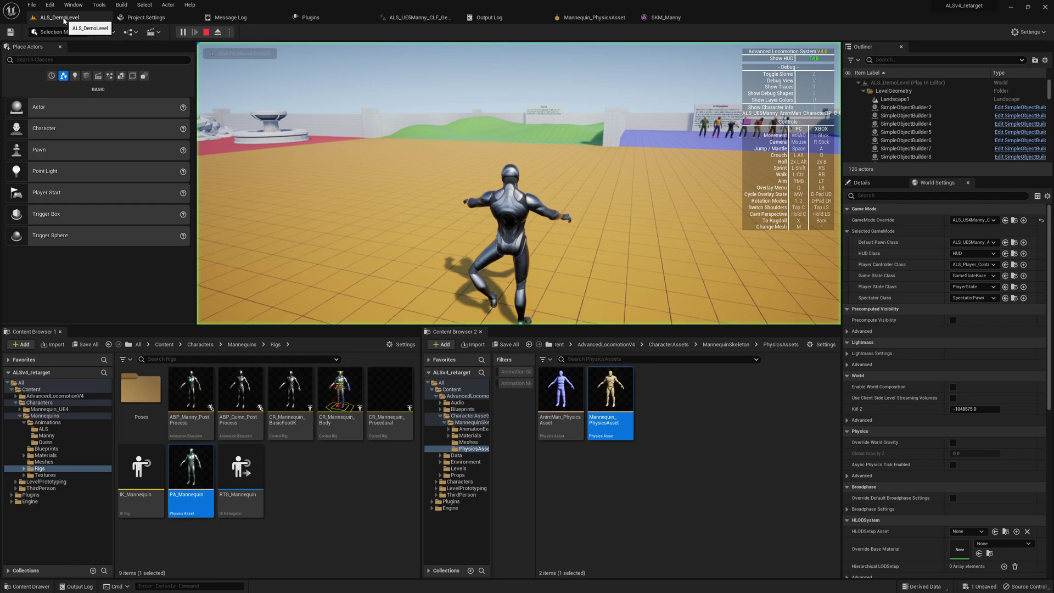
key(x)
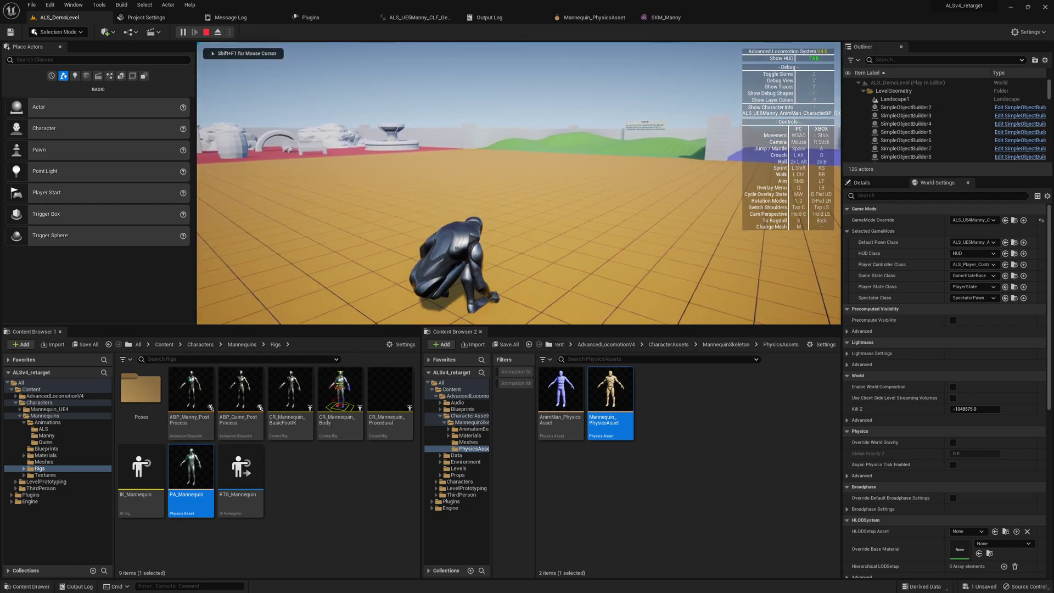
key(x)
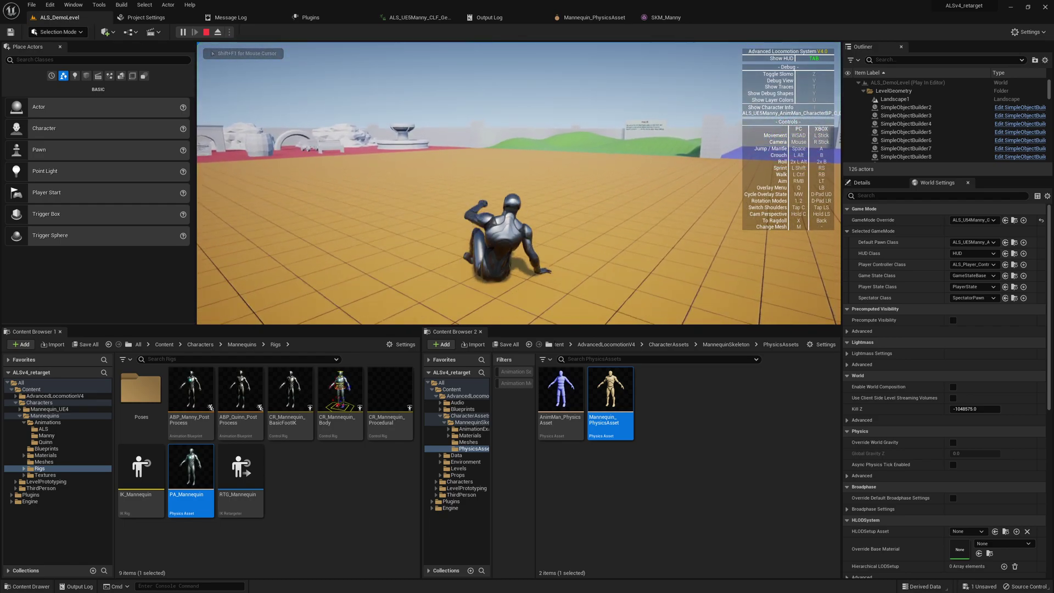
Step: Run around, jump and climb the wall, then end the play session
key(w)
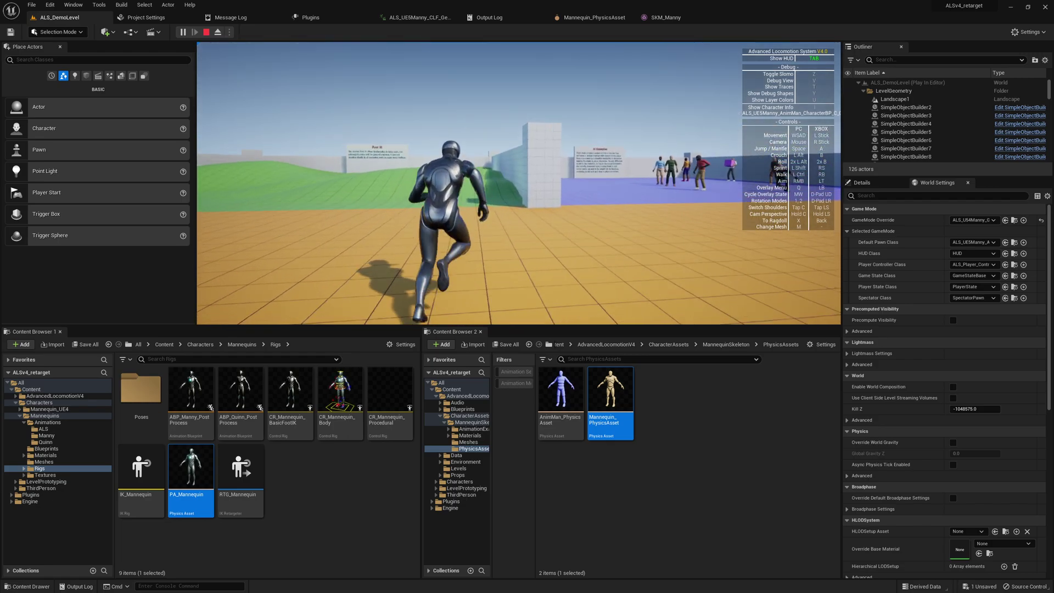
key(space)
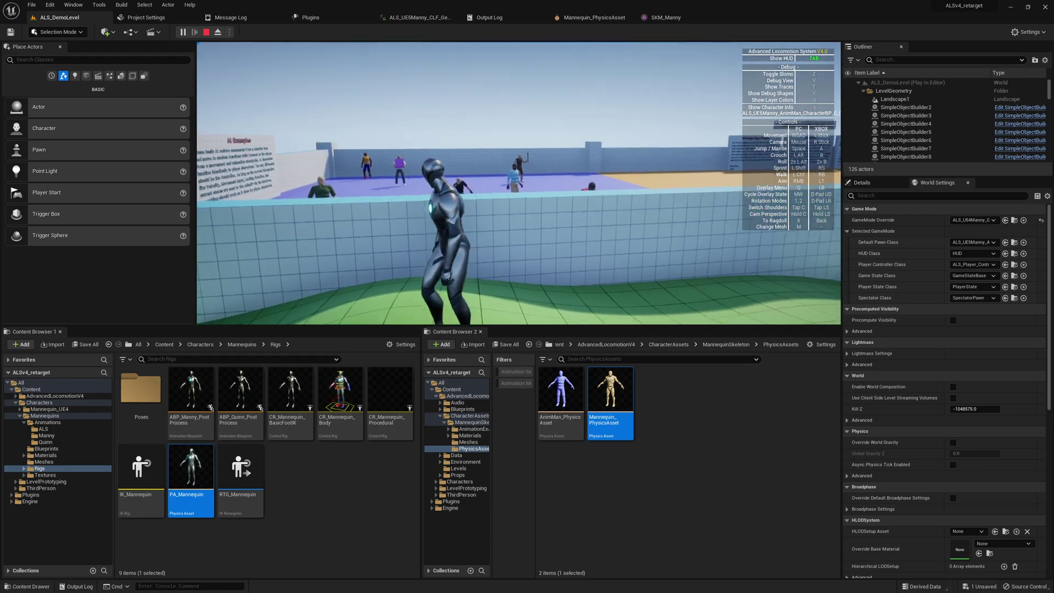
key(space)
key(space)
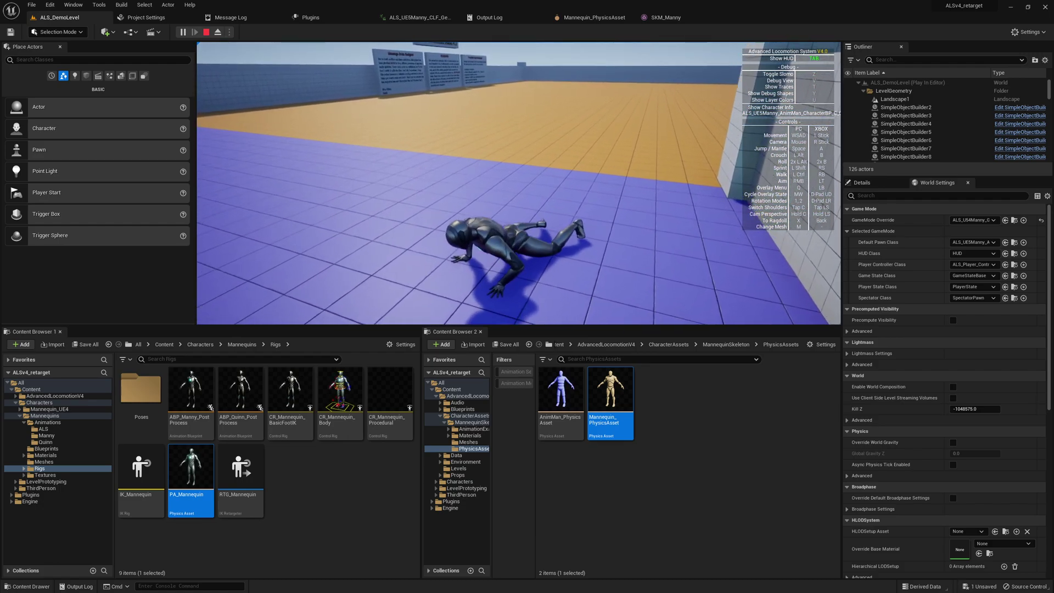
key(w)
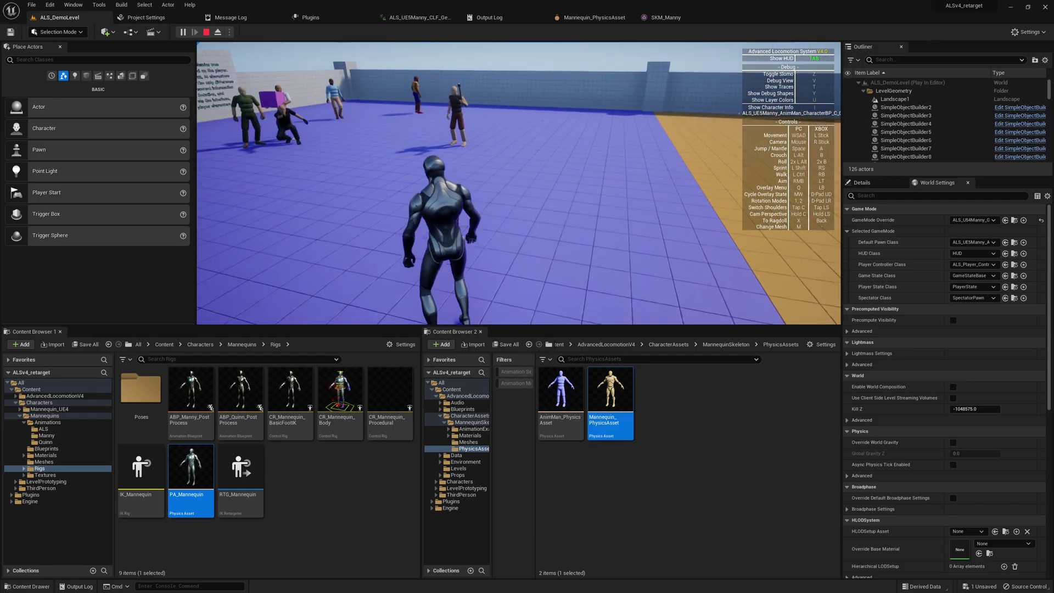
key(s)
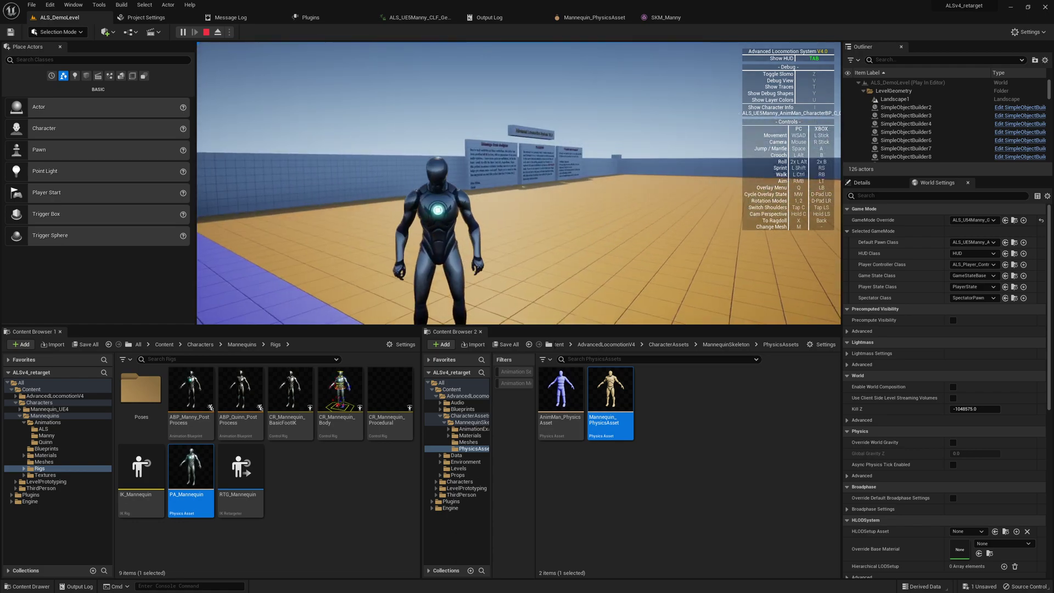
key(w)
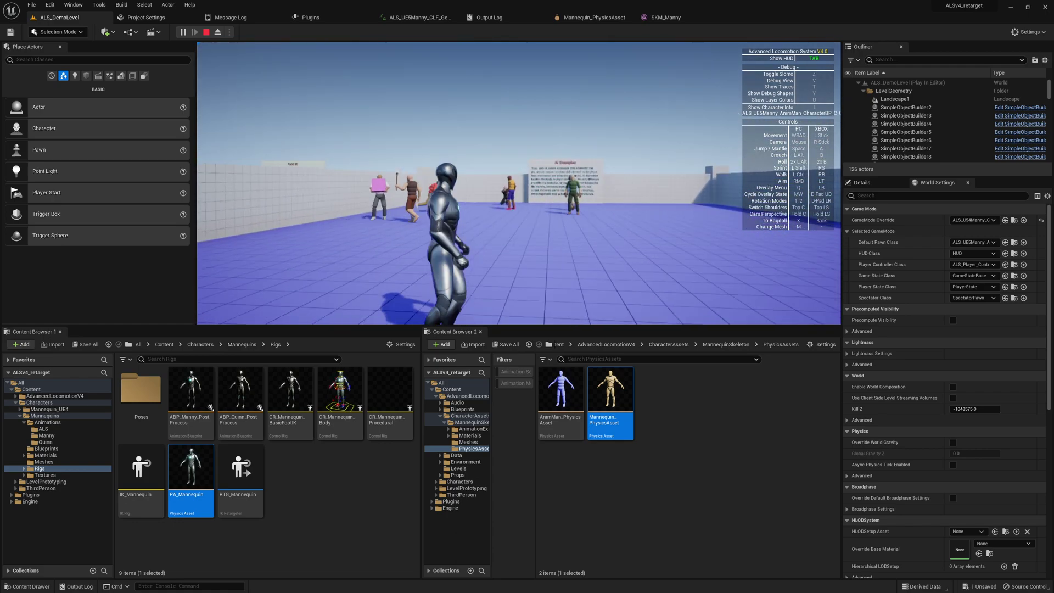
key(Escape)
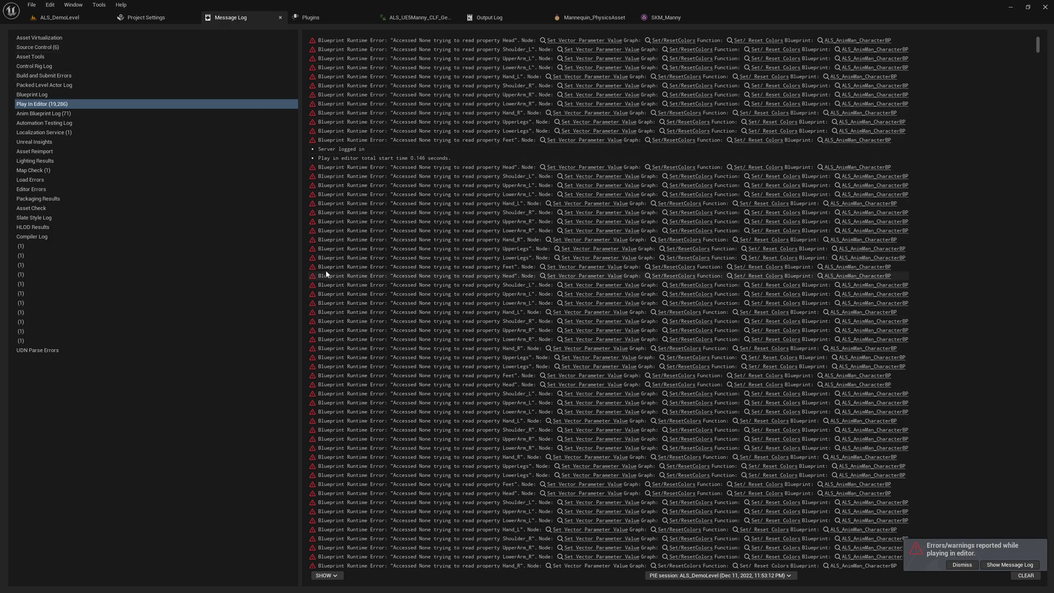
Step: Go back from the Message Log to the ALS_DemoLevel level editor
click(61, 17)
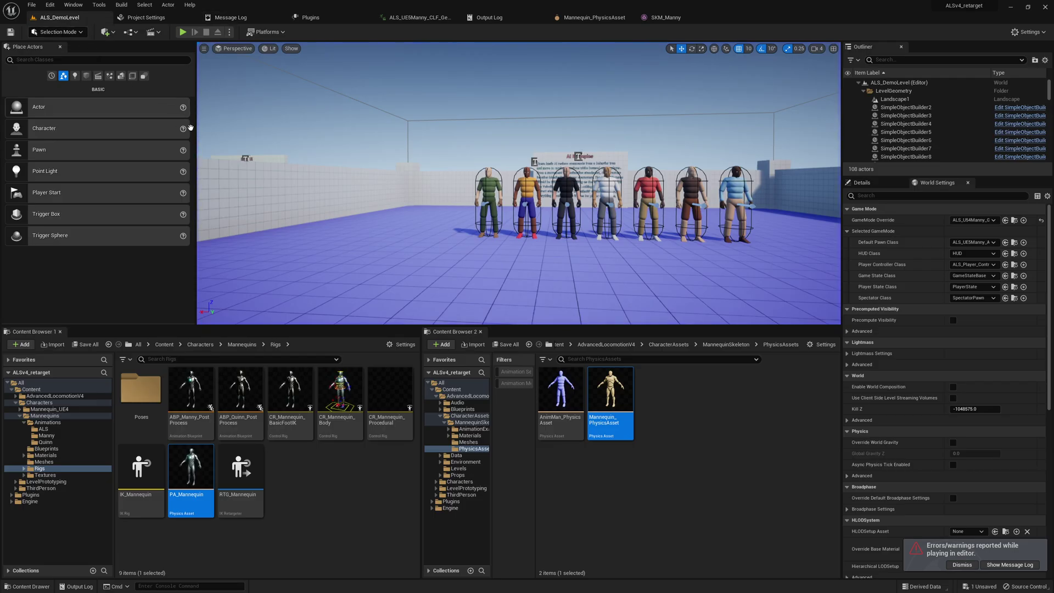